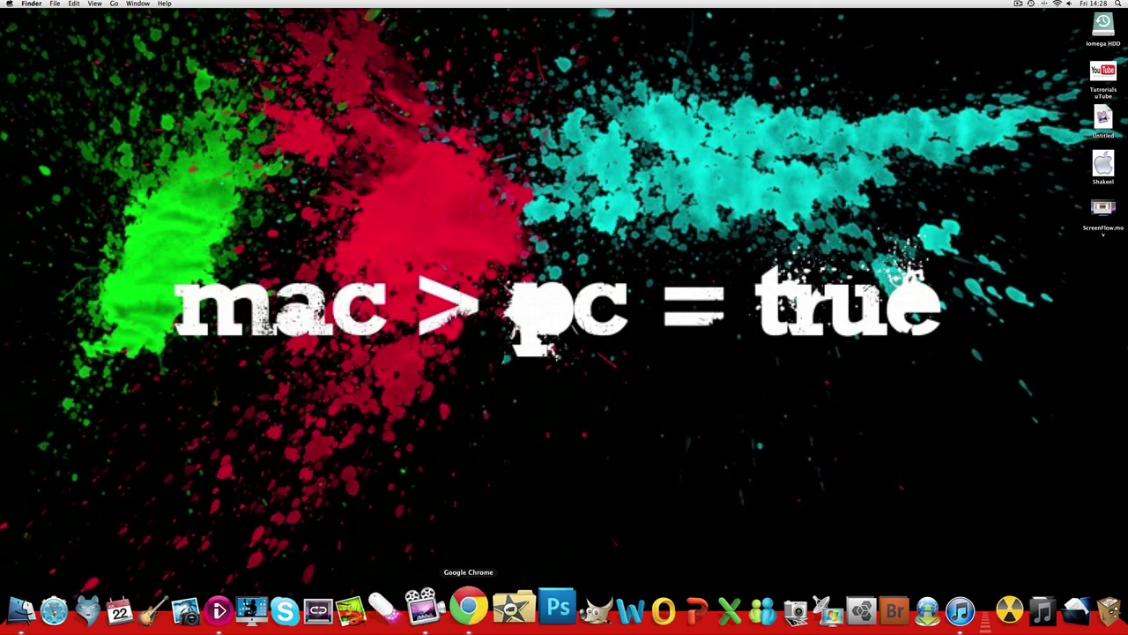
- Search Google for 'Goanimate' in Chrome and open the GoAnimate homepage from the top result
left_click(473, 610)
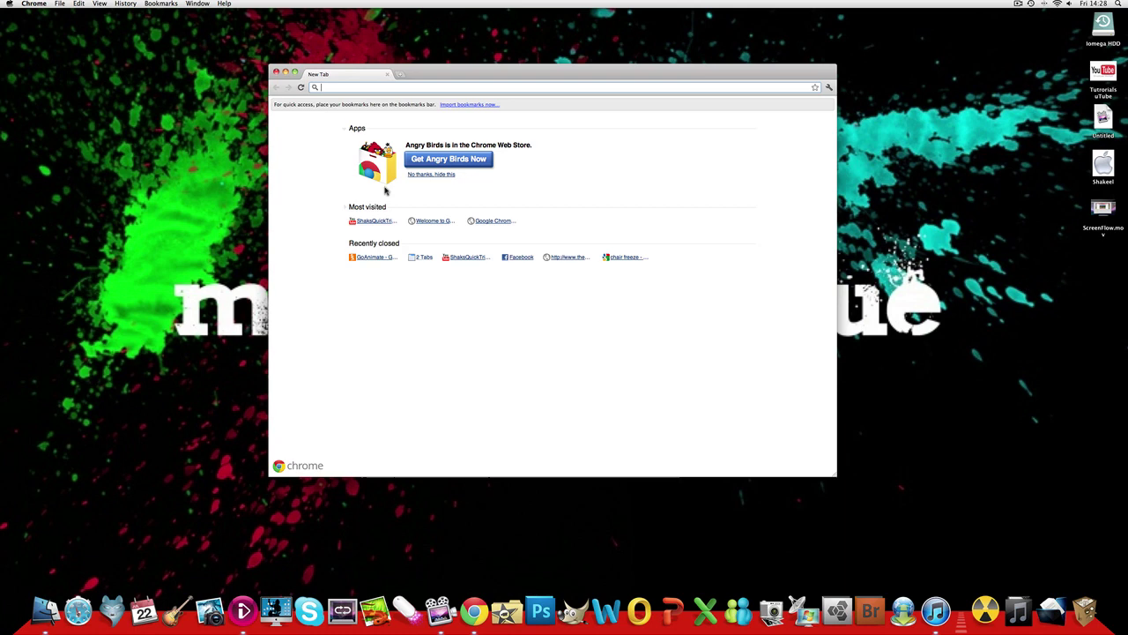
type("Goanimate")
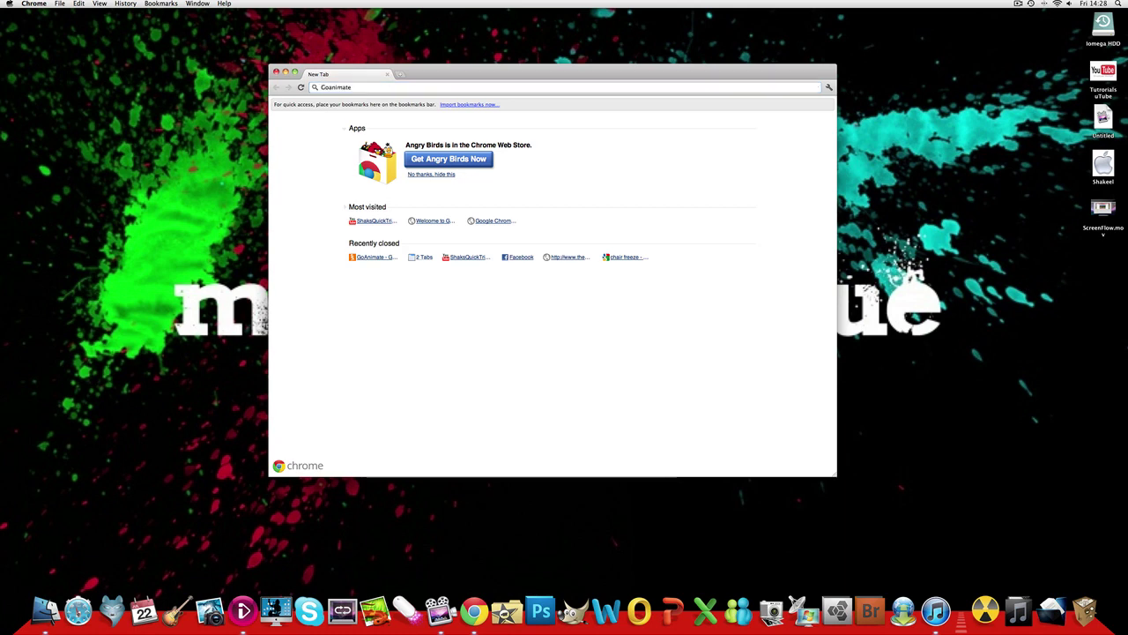
double_click(357, 87)
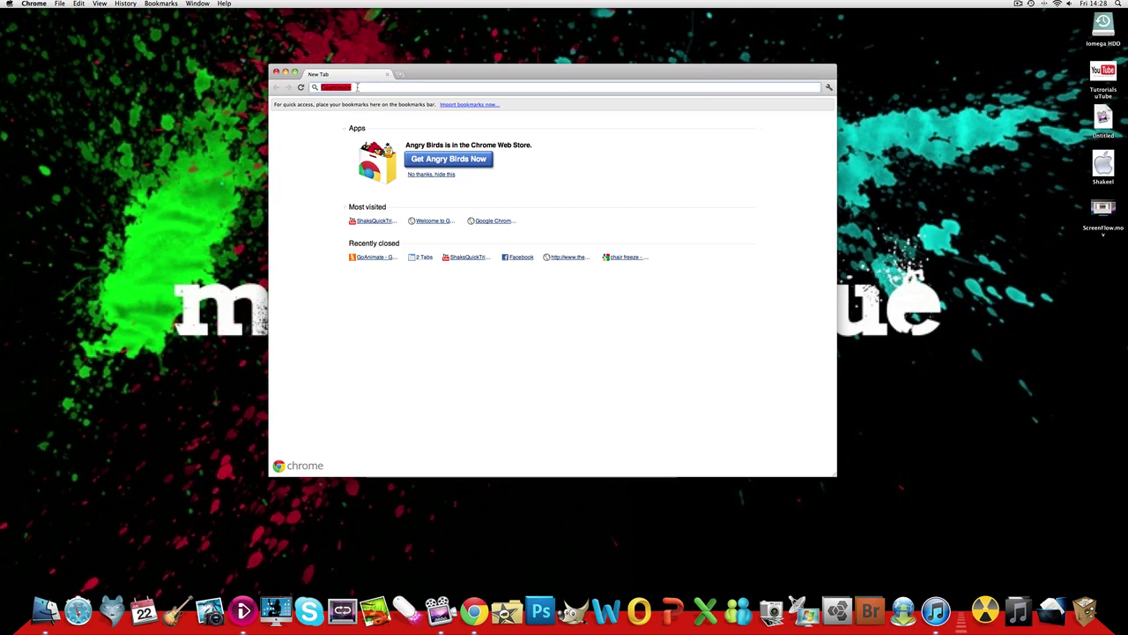
key("Return")
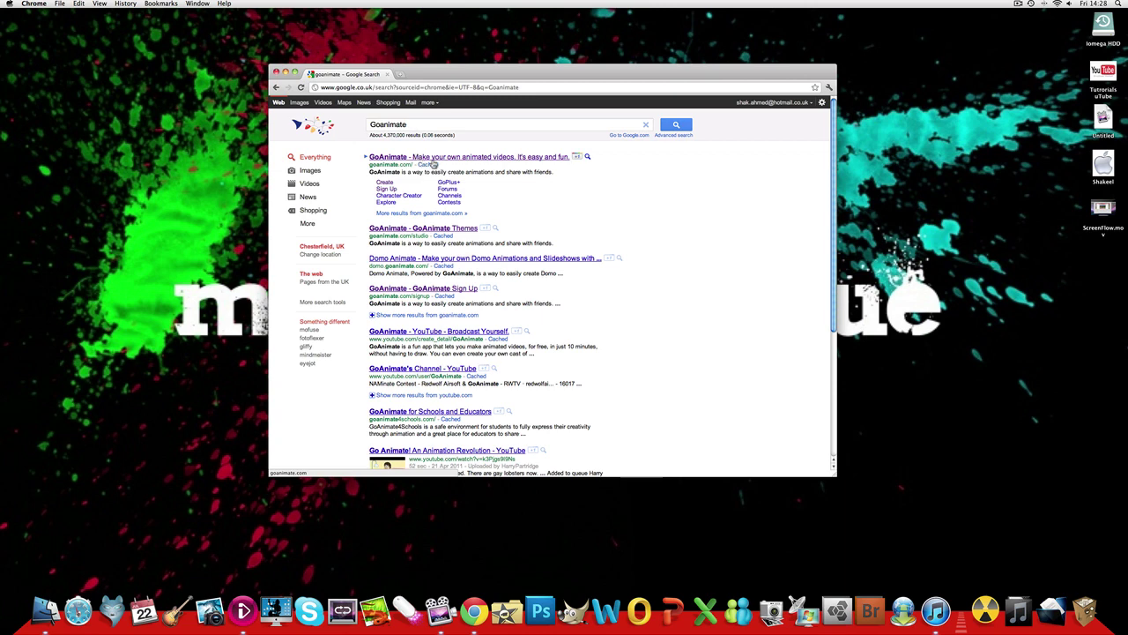
left_click(481, 159)
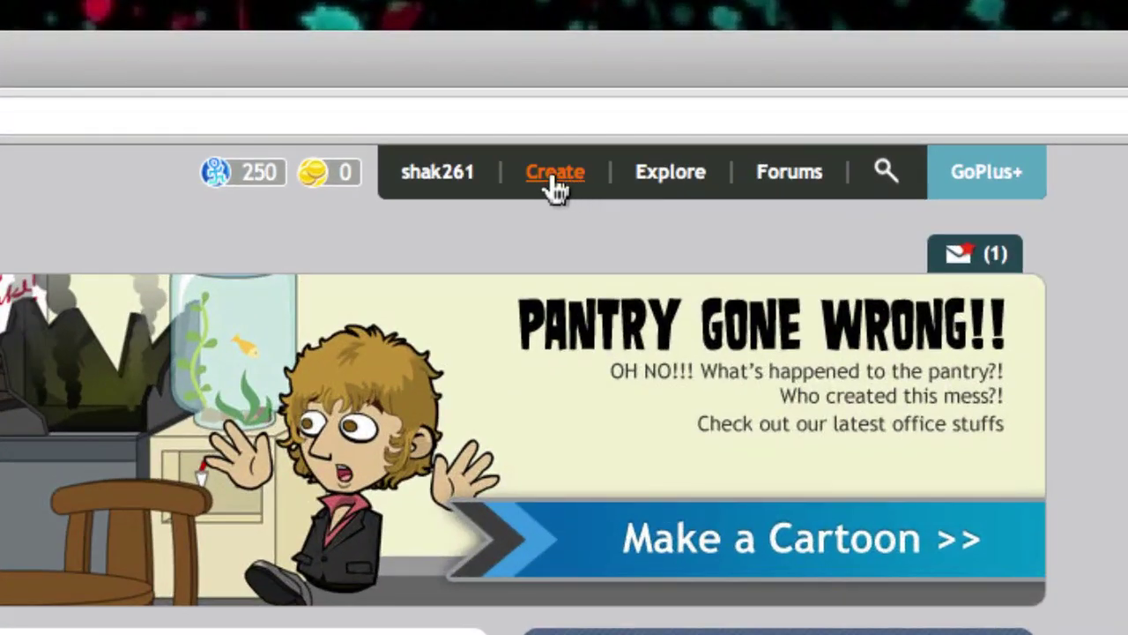
- Go to GoAnimate's Create page and scroll to the Make a Video from Scratch themes
left_click(564, 170)
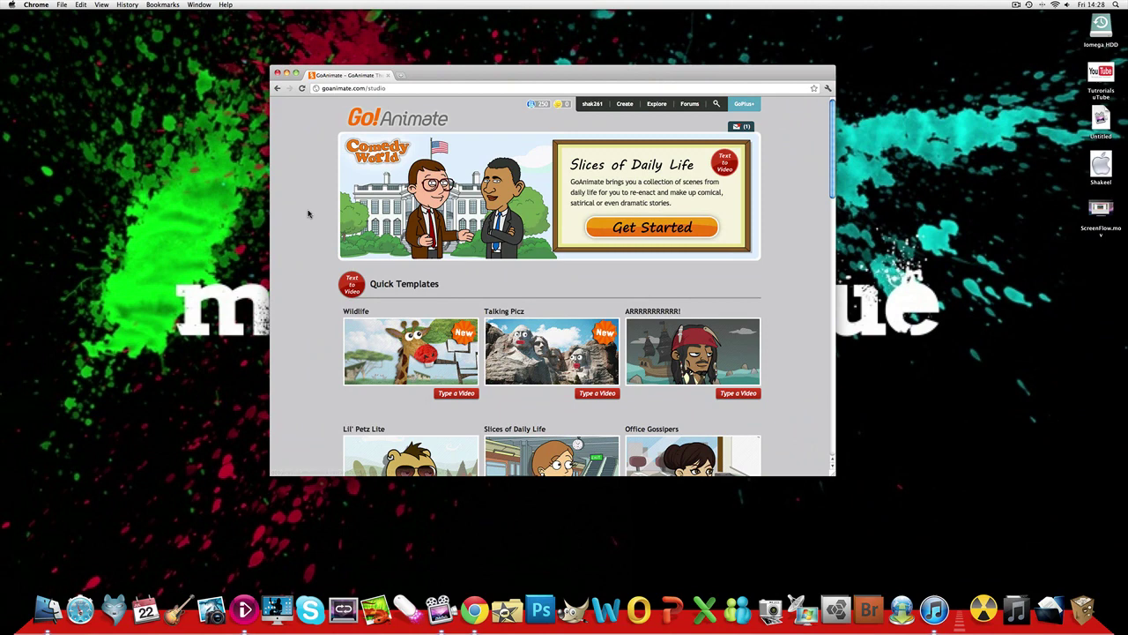
scroll(308, 213, "down", 10)
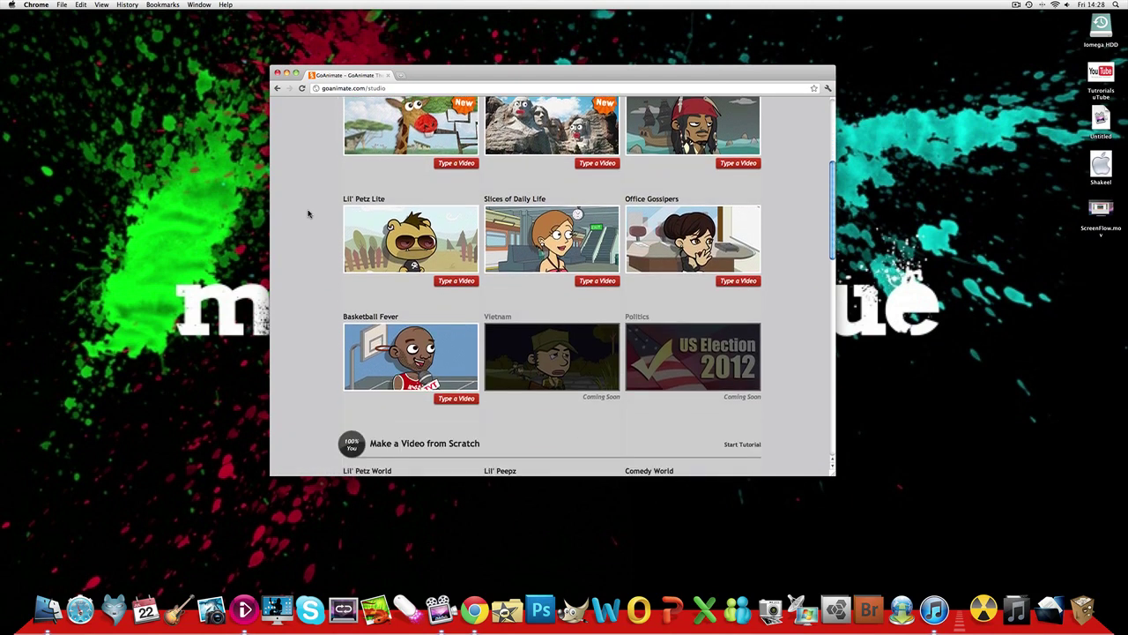
scroll(308, 213, "down", 5)
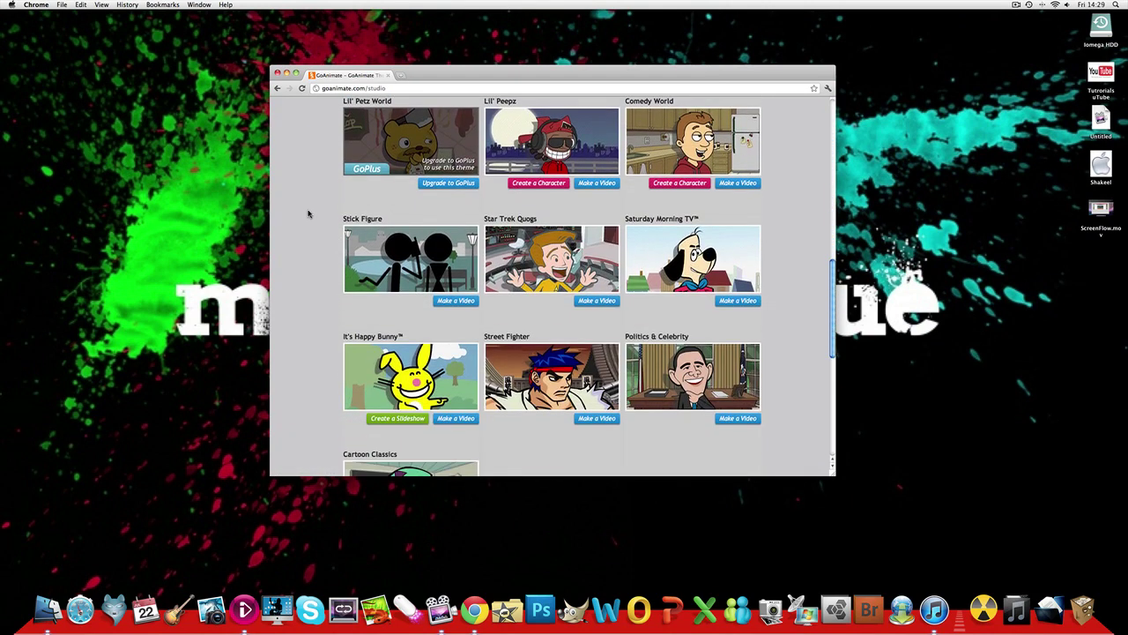
scroll(309, 213, "up", 12)
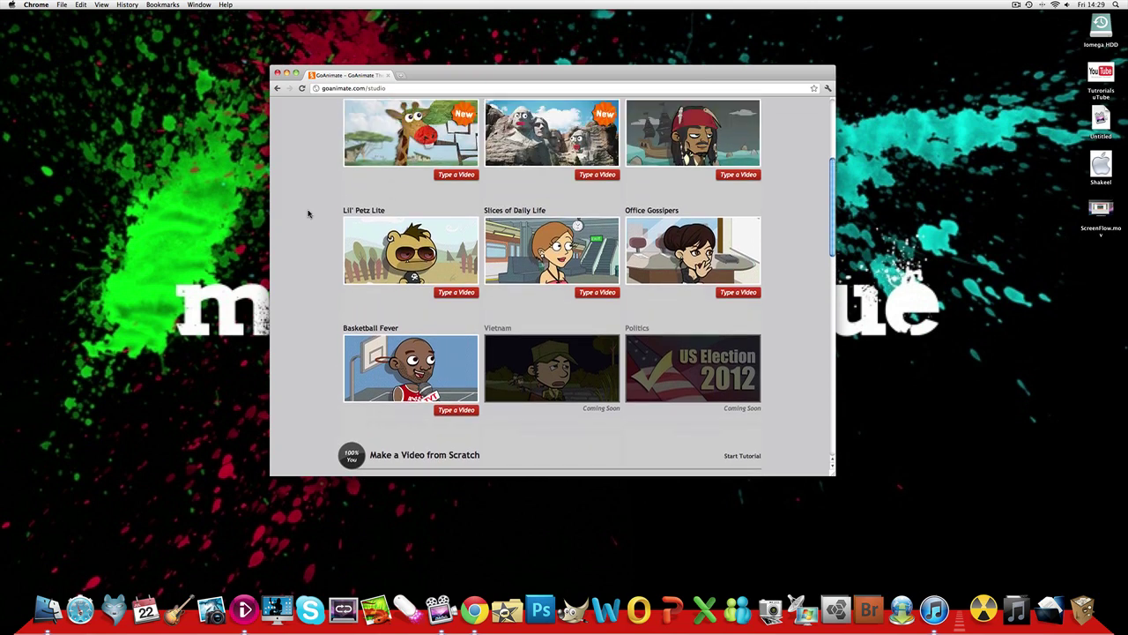
scroll(308, 213, "down", 9)
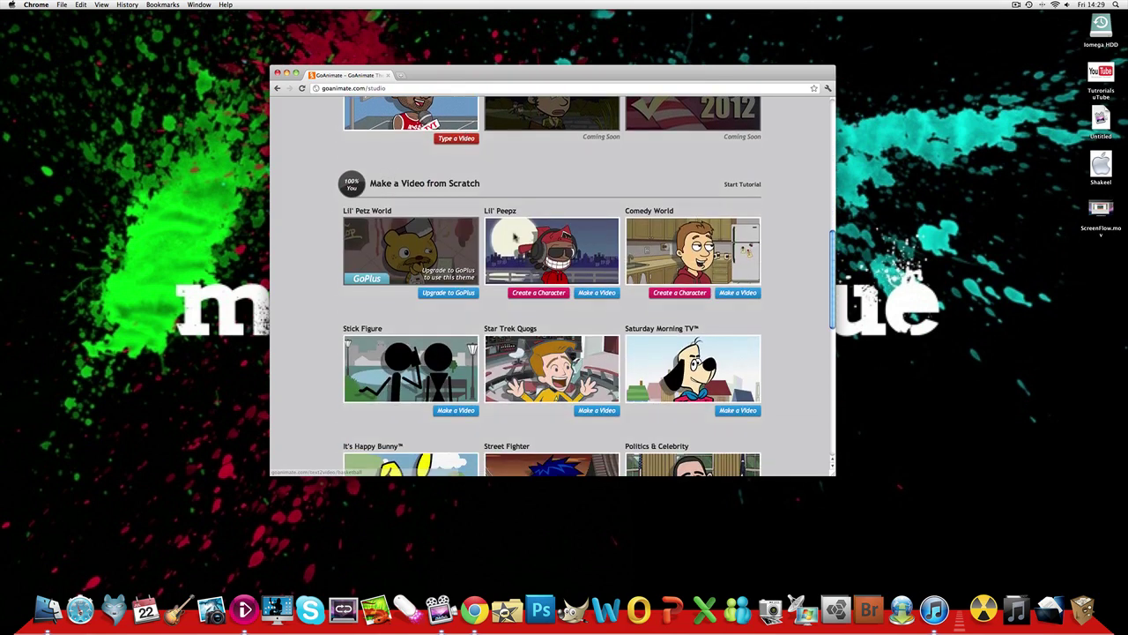
scroll(328, 318, "down", 5)
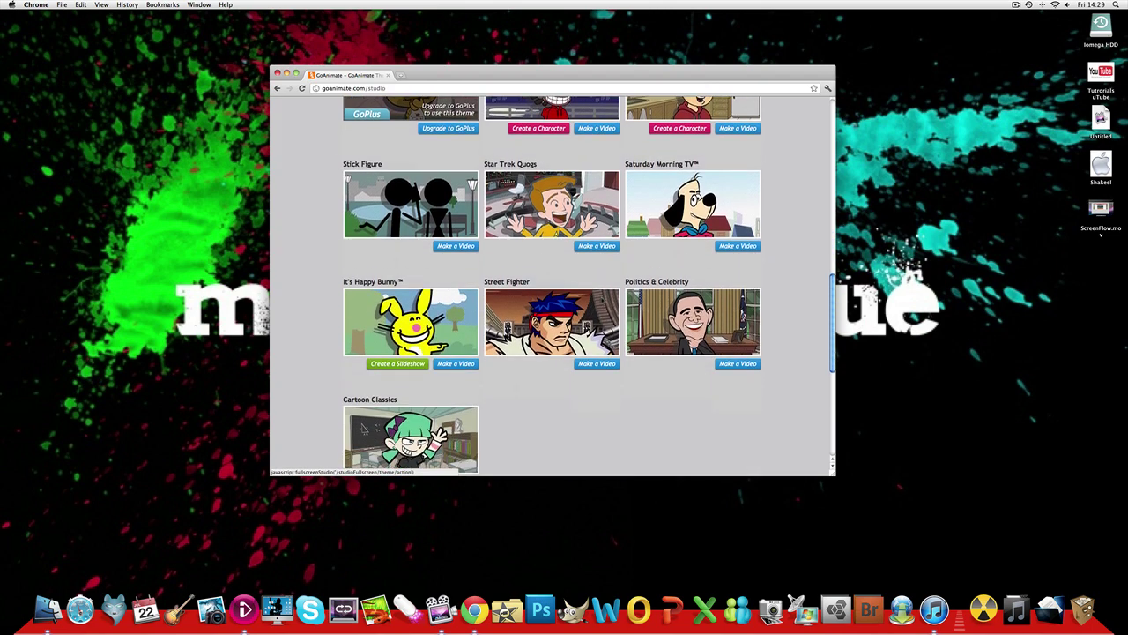
scroll(329, 318, "up", 6)
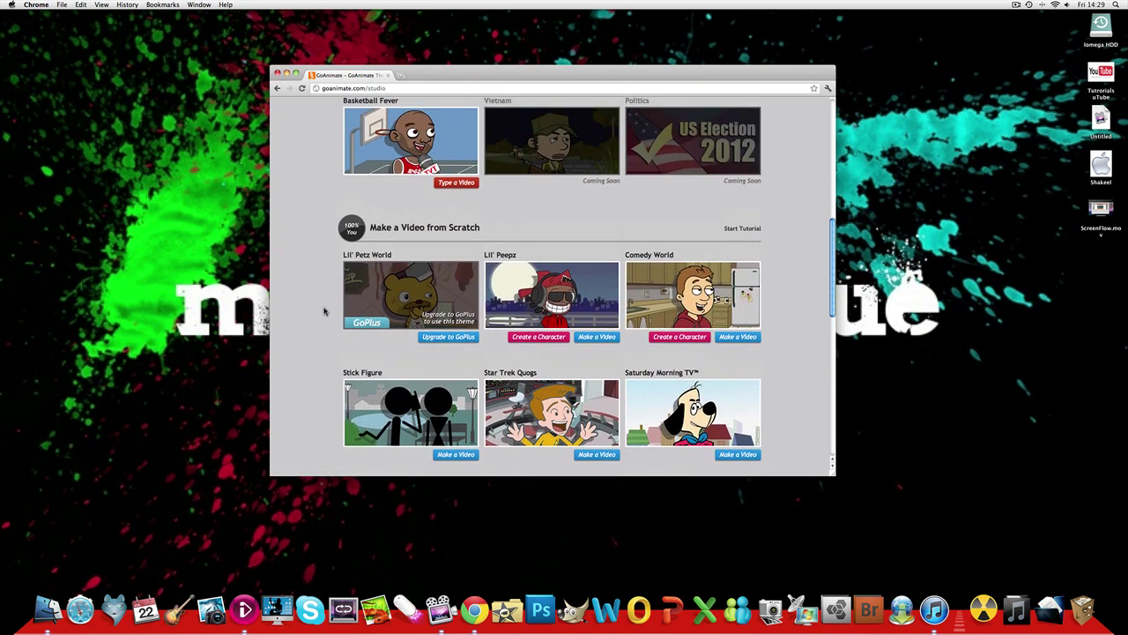
- Start a Comedy World video and set scene 1's background to the Kitchen, after trying Oval Office and sitting room
left_click(738, 337)
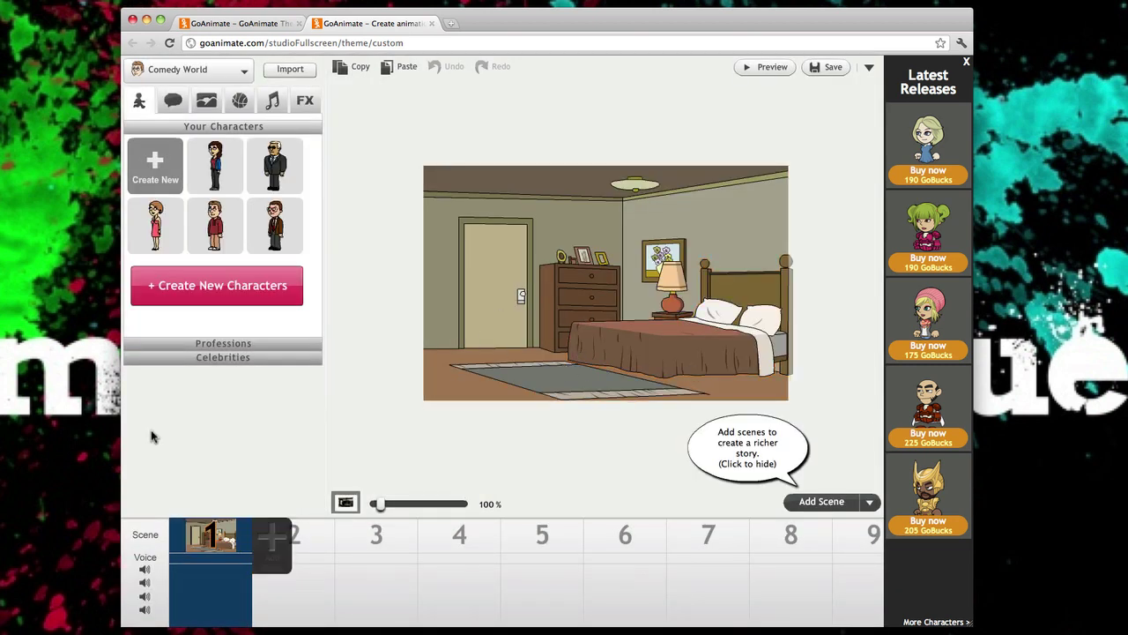
left_click(205, 97)
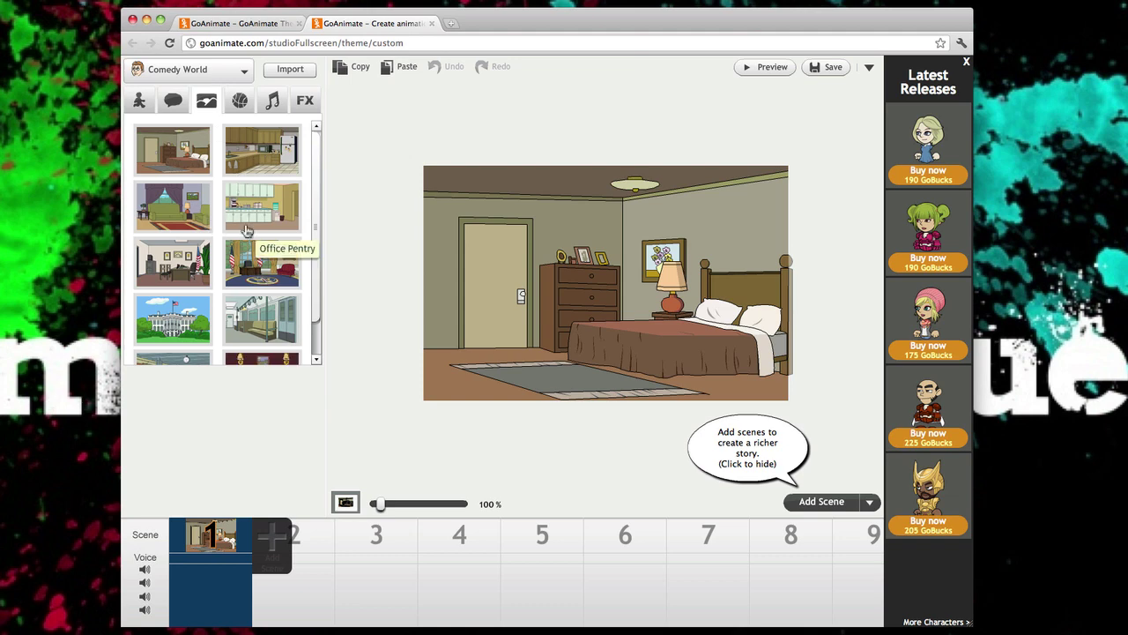
left_click(262, 269)
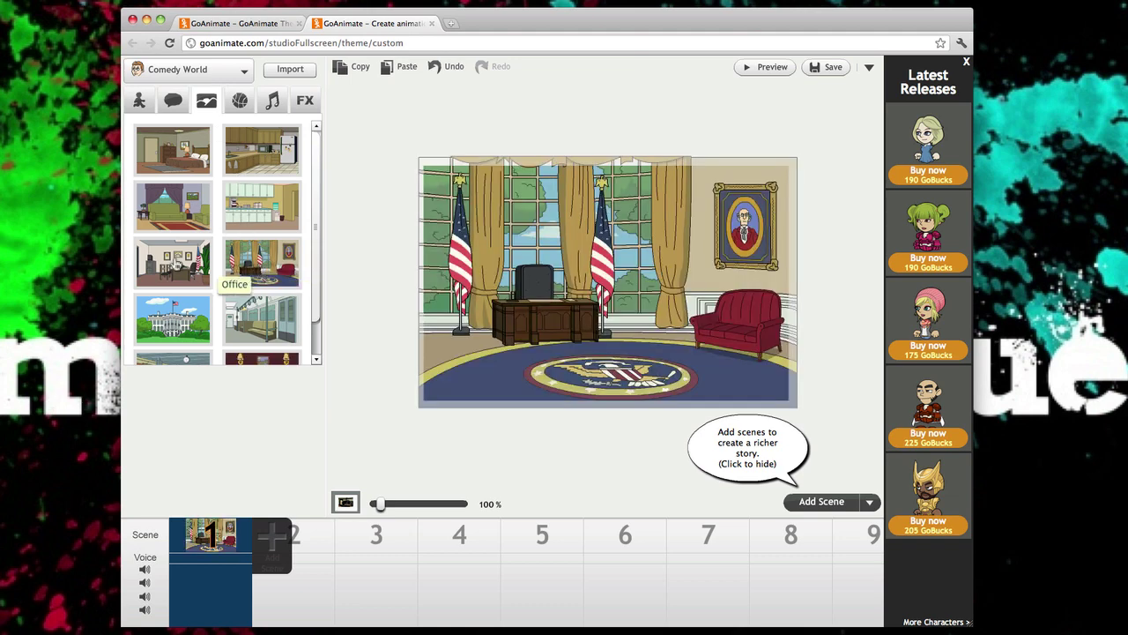
left_click(176, 207)
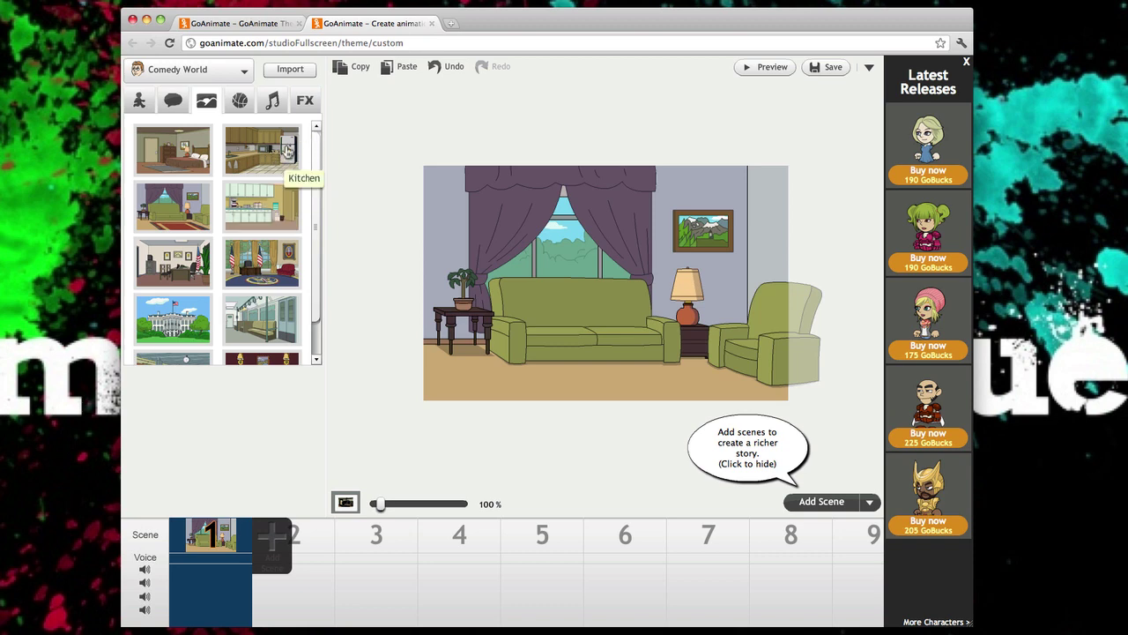
left_click(284, 167)
left_click_drag(315, 180, 301, 280)
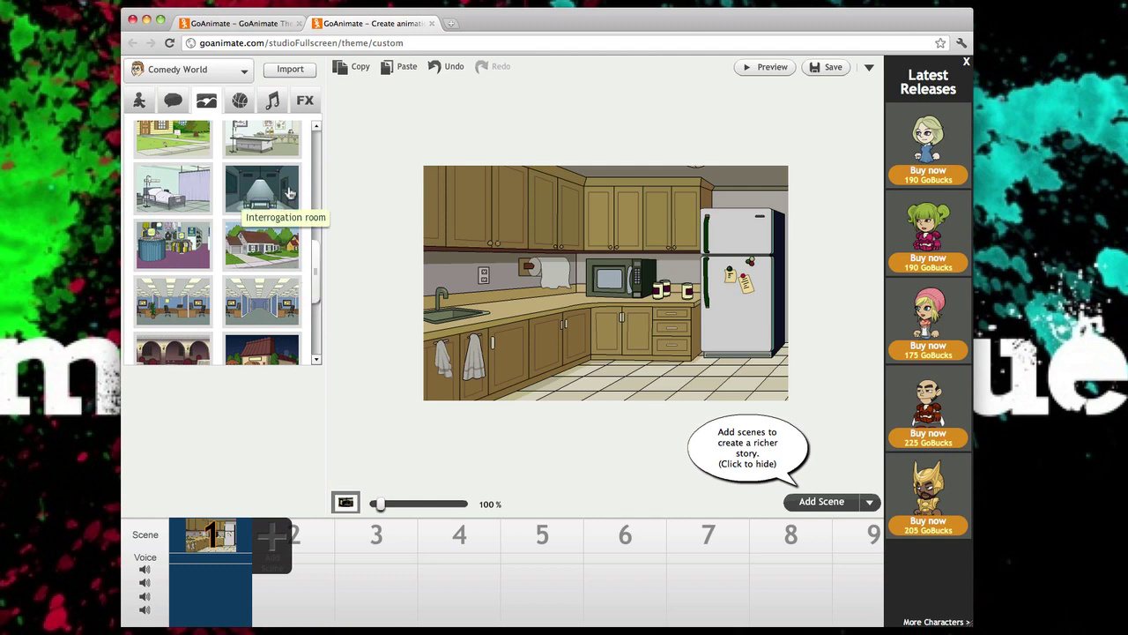
- Replace the kitchen with the Front yard background on the stage
right_click(192, 138)
left_click(164, 134)
left_click_drag(164, 134, 631, 264)
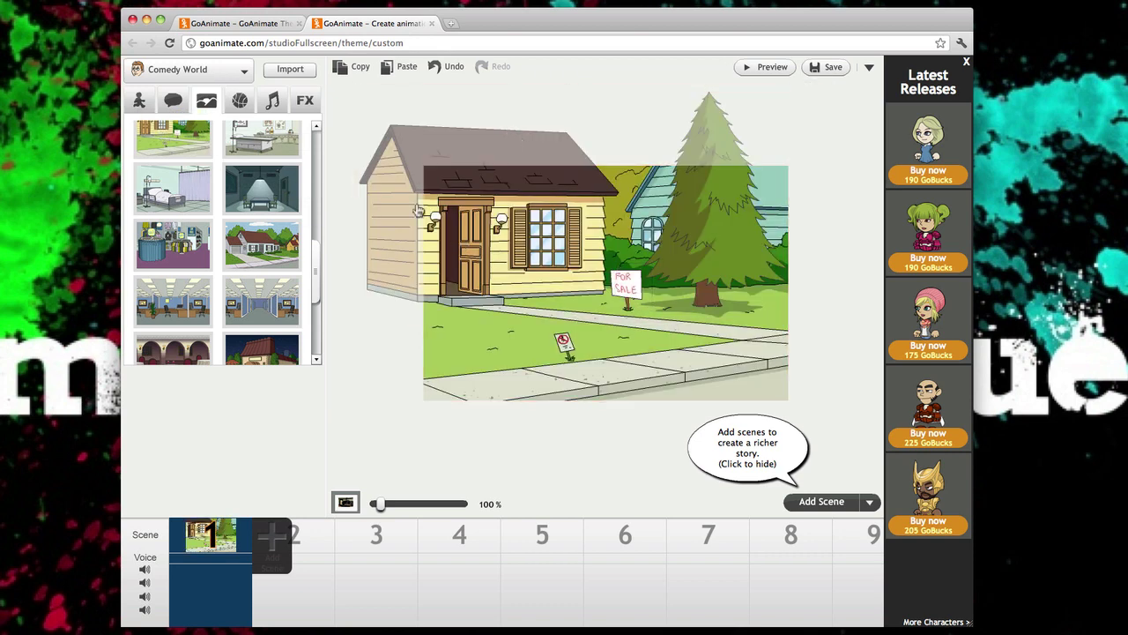
- Delete the For Sale sign from the front-yard lawn
left_click(401, 256)
mouse_move(401, 256)
left_mouse_down()
mouse_move(468, 290)
mouse_move(468, 314)
mouse_move(402, 301)
mouse_move(462, 317)
mouse_move(395, 251)
mouse_move(480, 212)
mouse_move(398, 257)
left_mouse_up()
left_click(640, 100)
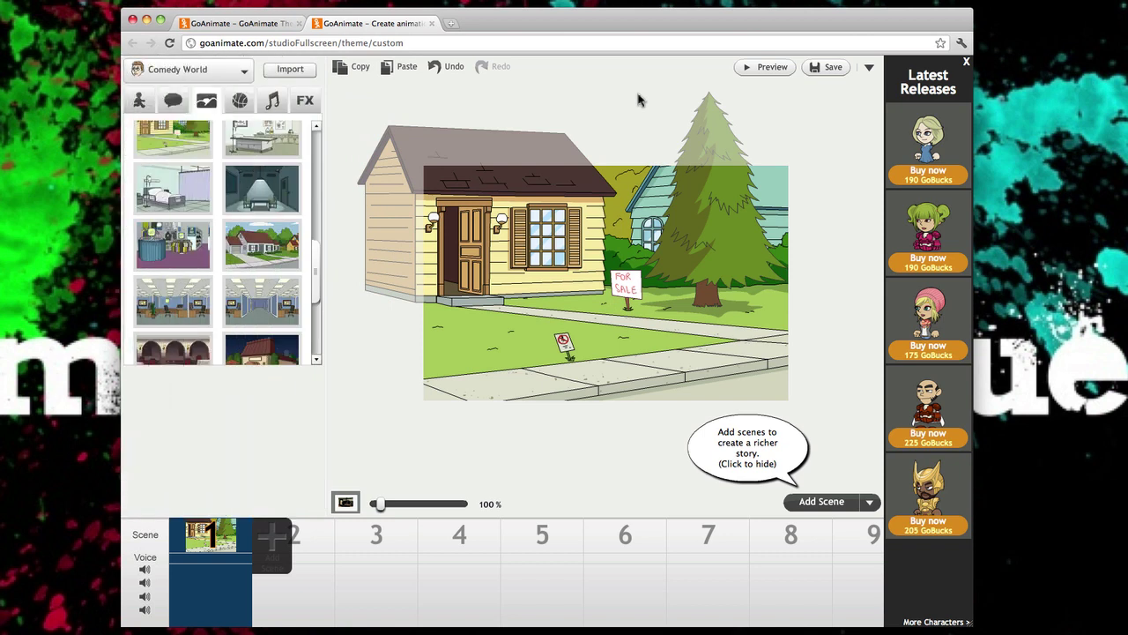
left_click_drag(617, 277, 640, 285)
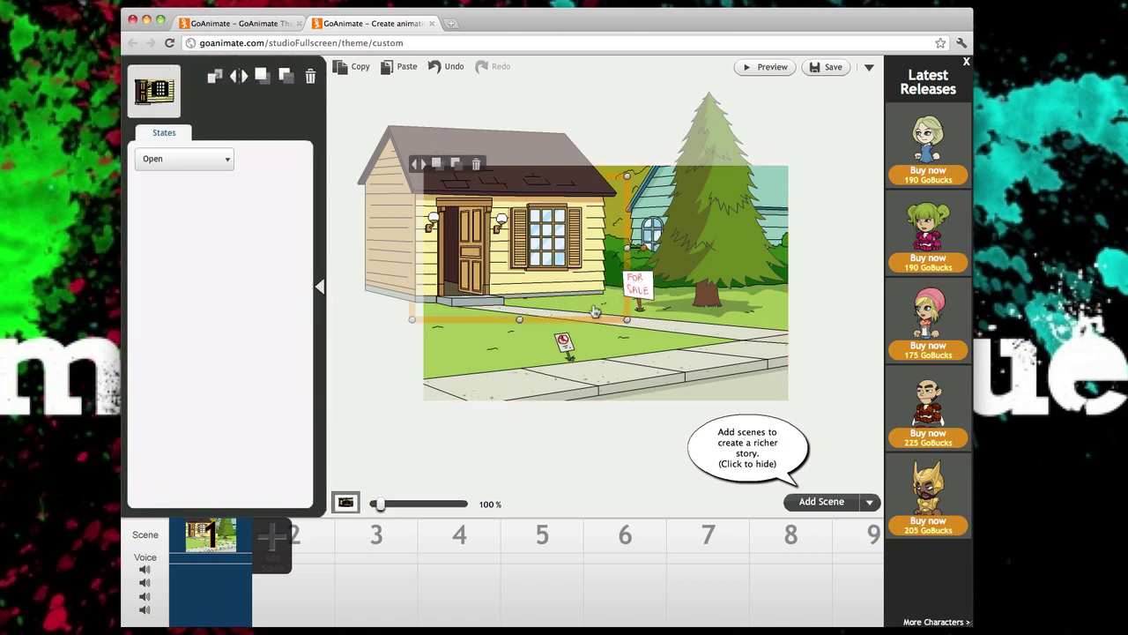
left_click(640, 286)
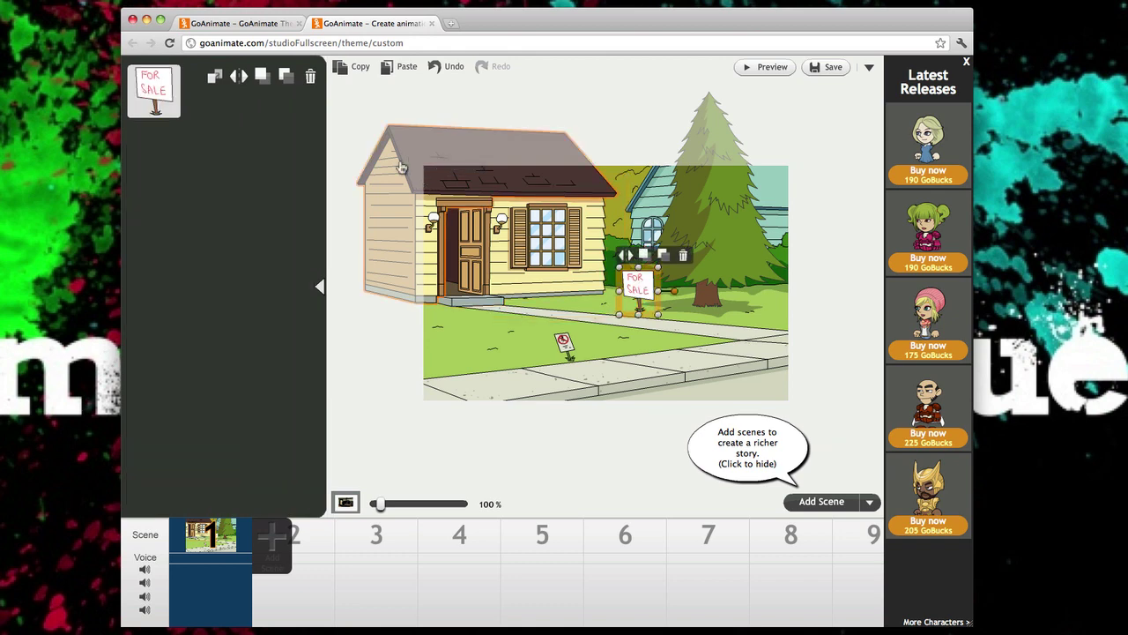
right_click(314, 81)
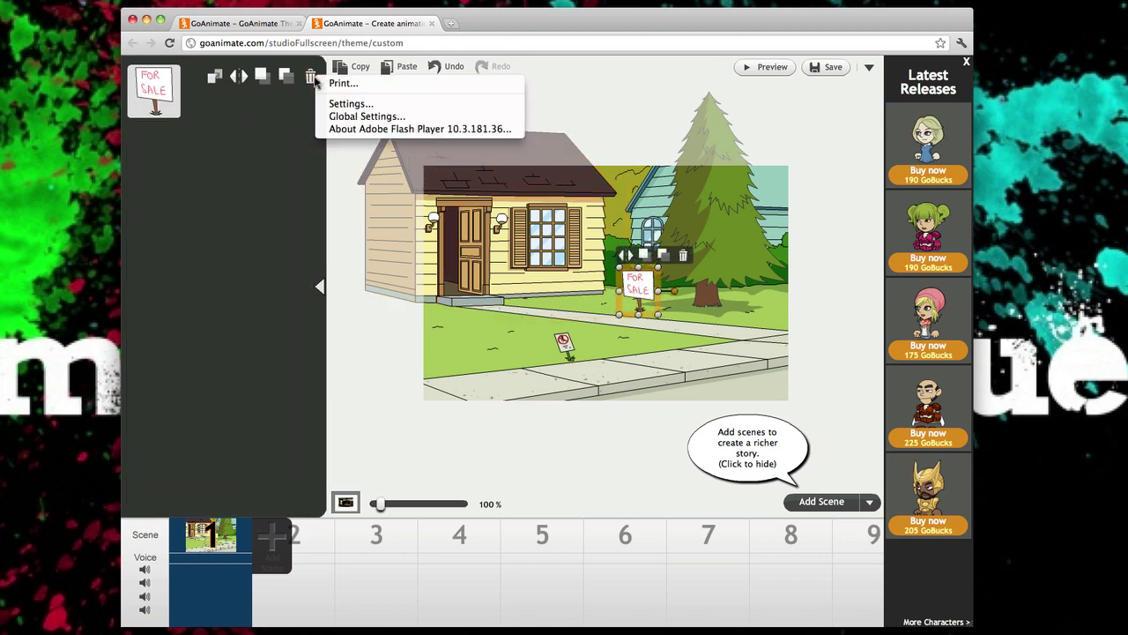
left_click(293, 126)
left_click(311, 77)
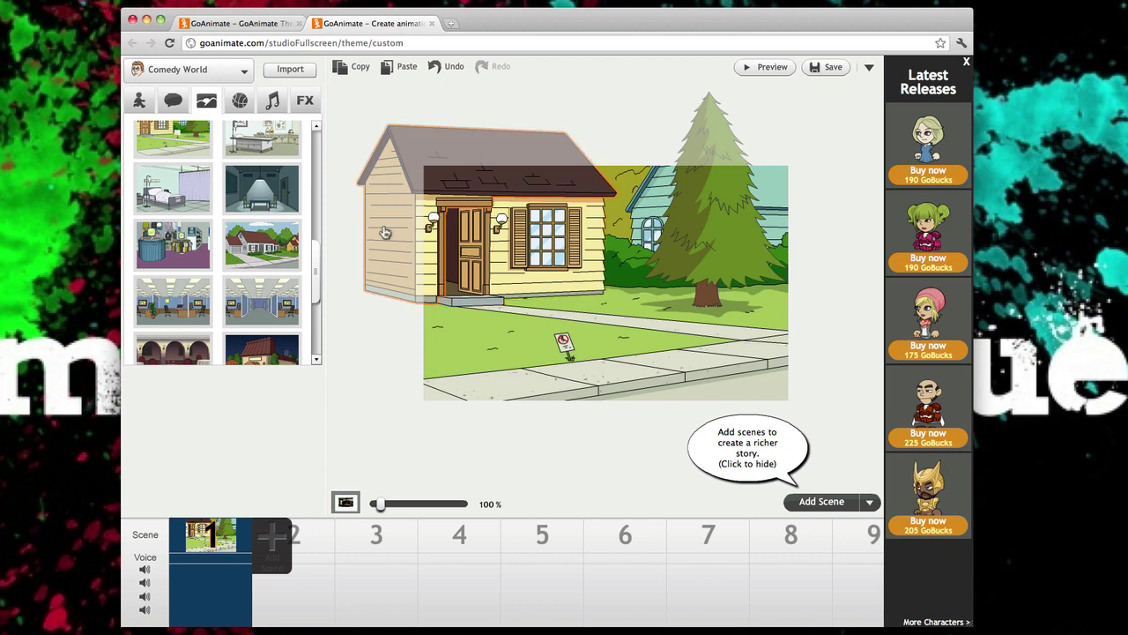
- Place the red-hoodie boy on the front-yard sidewalk and highlight his placeholder voice line
left_click(140, 101)
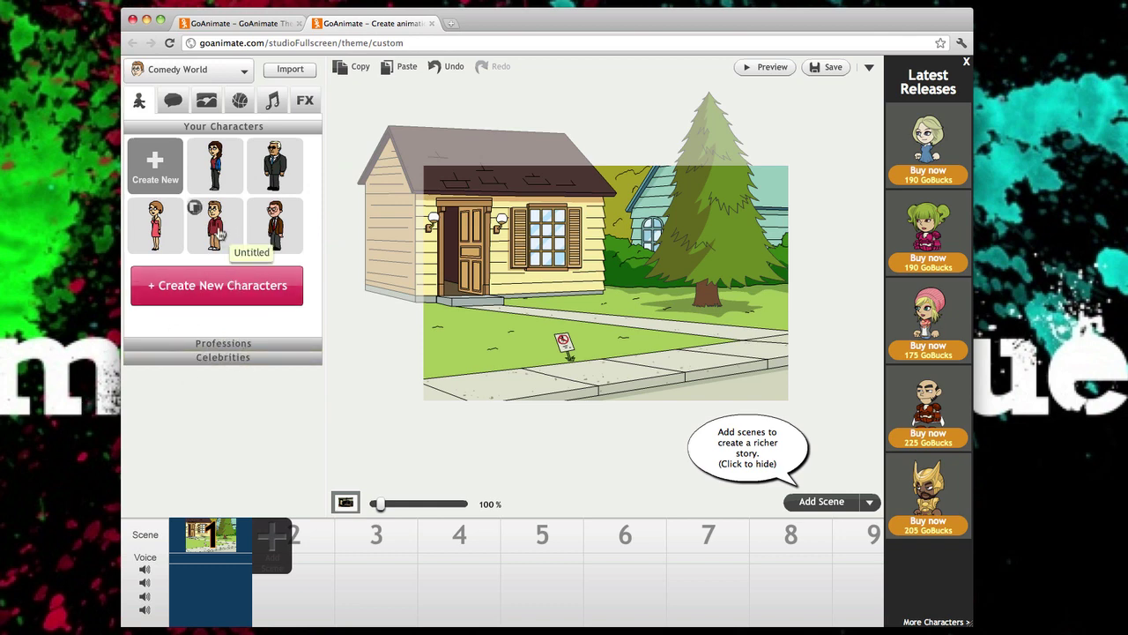
left_click_drag(220, 234, 755, 273)
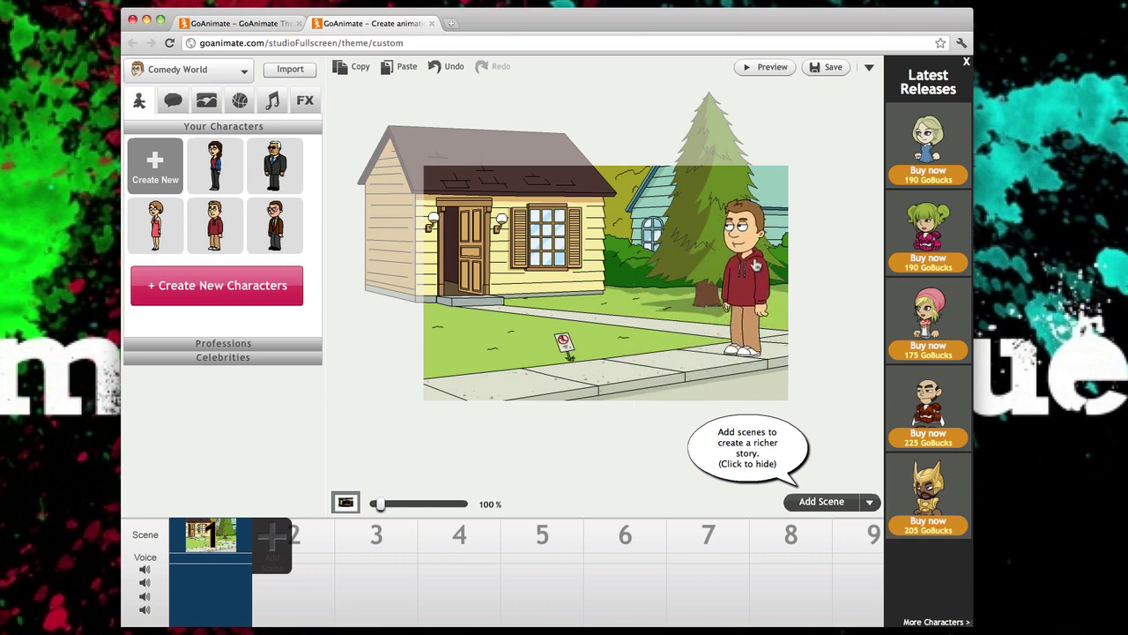
left_click(665, 300)
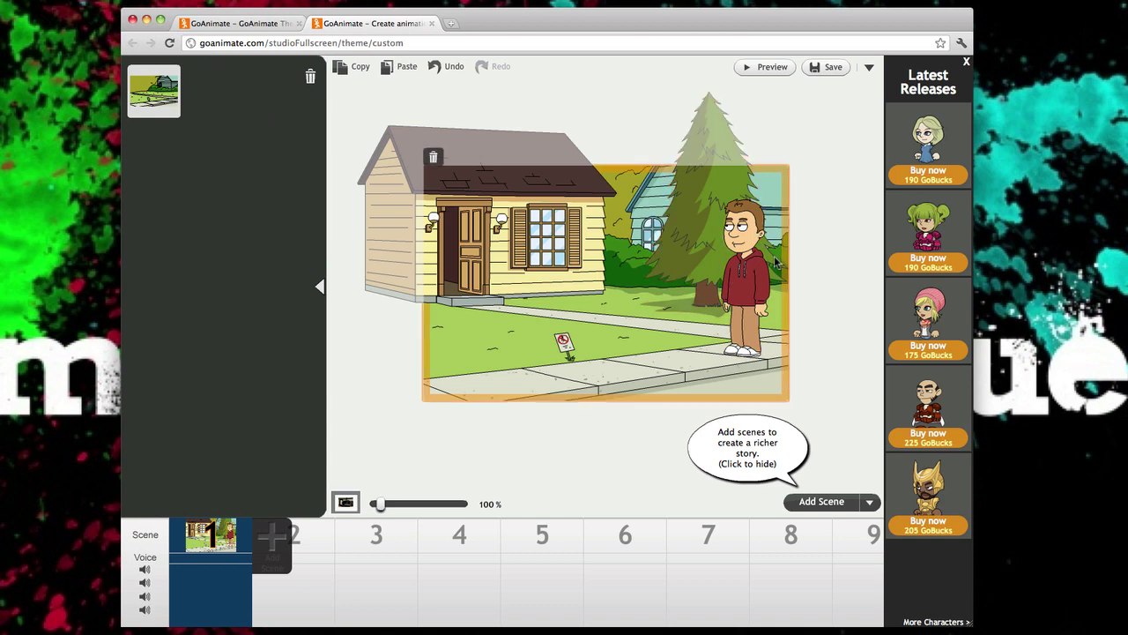
left_click(747, 268)
left_click_drag(268, 205, 145, 181)
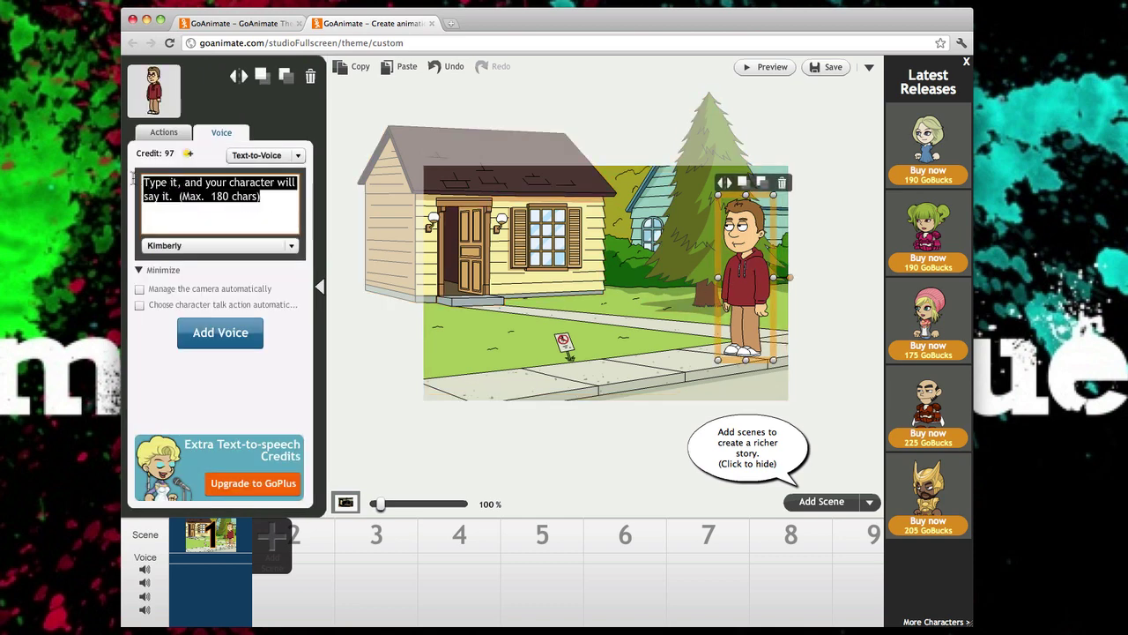
- Enter the line 'Visit Shaks Quick Tricks' and generate it in the David voice
type("Visit Shaks Quick Tricks")
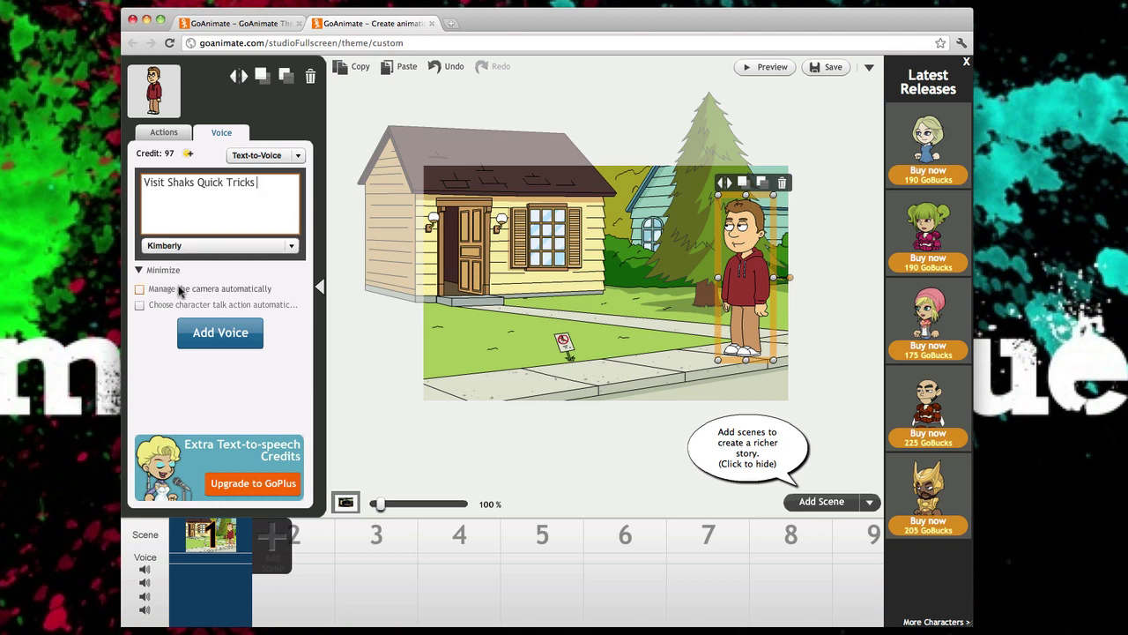
left_click(292, 247)
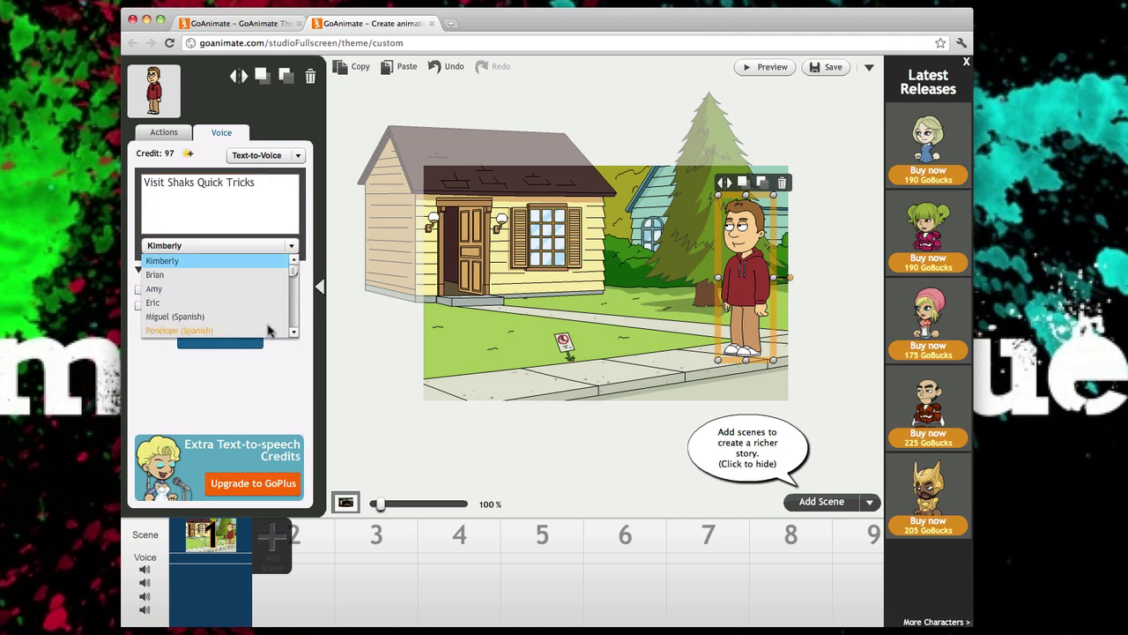
left_click(294, 332)
left_click(294, 332)
left_click(294, 332)
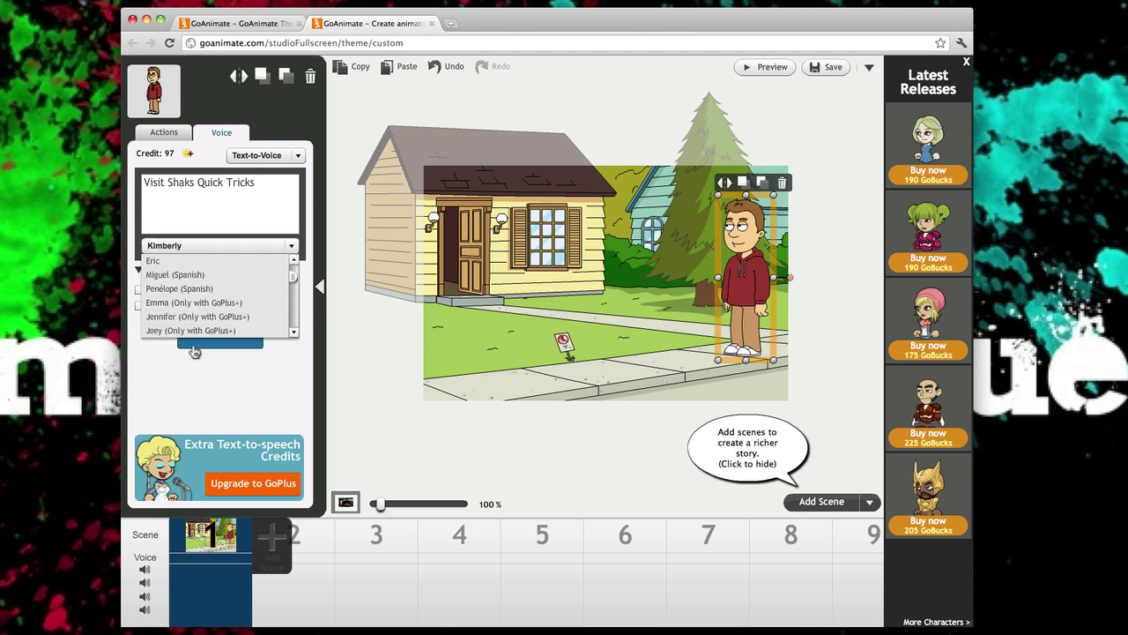
left_click_drag(293, 276, 293, 292)
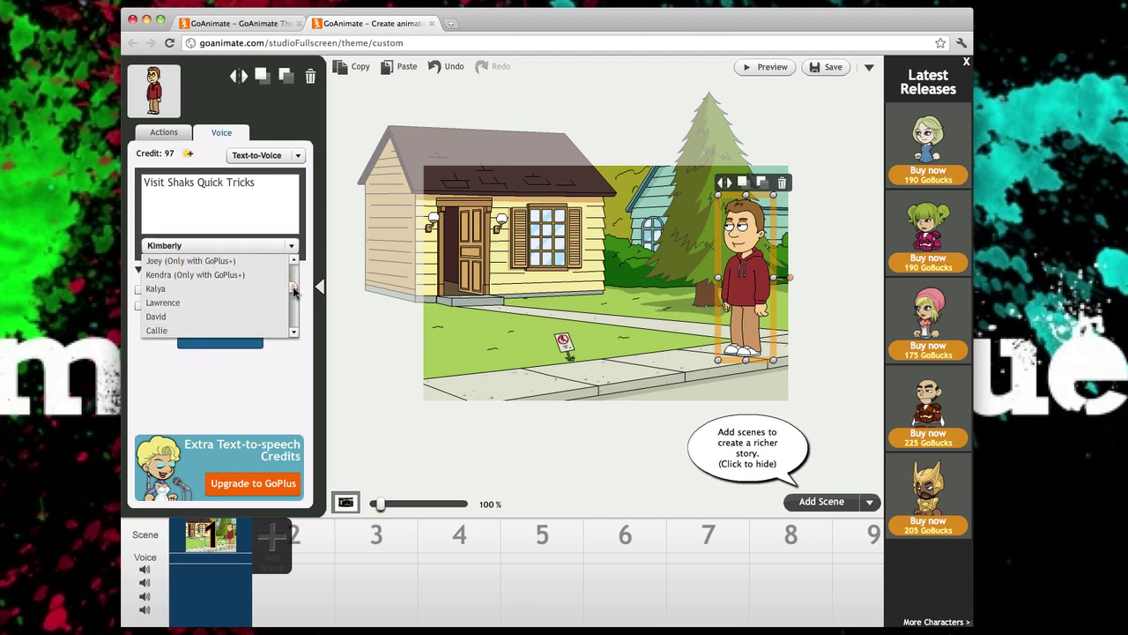
left_click(208, 317)
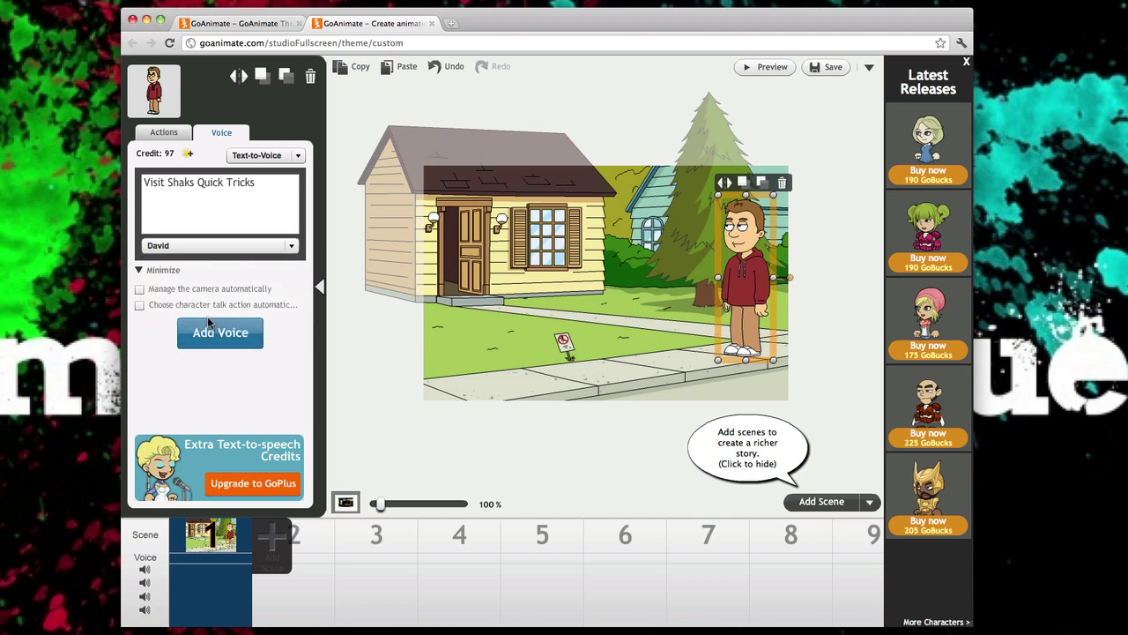
left_click(211, 332)
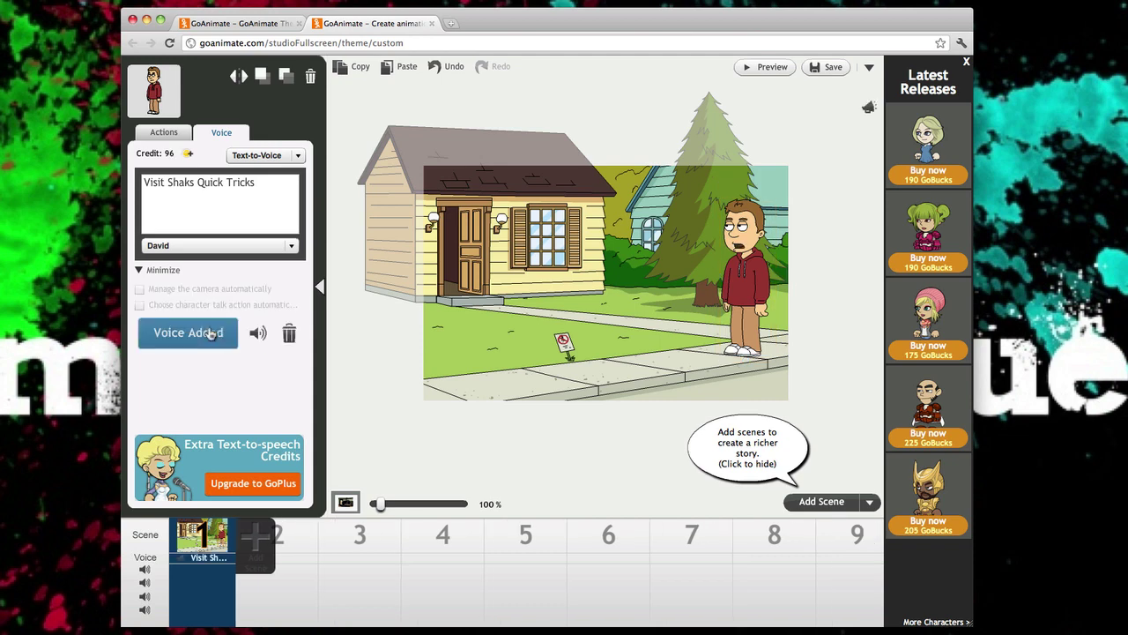
- Switch the boy's spoken line to the Brian voice and regenerate it
left_click(291, 245)
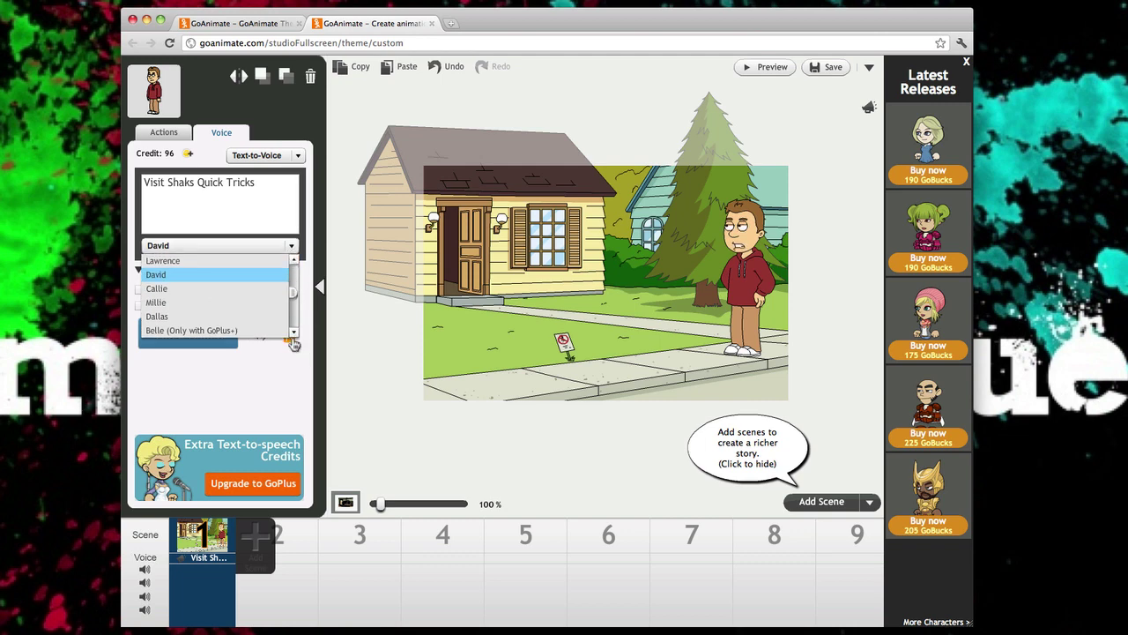
left_click_drag(293, 333, 294, 270)
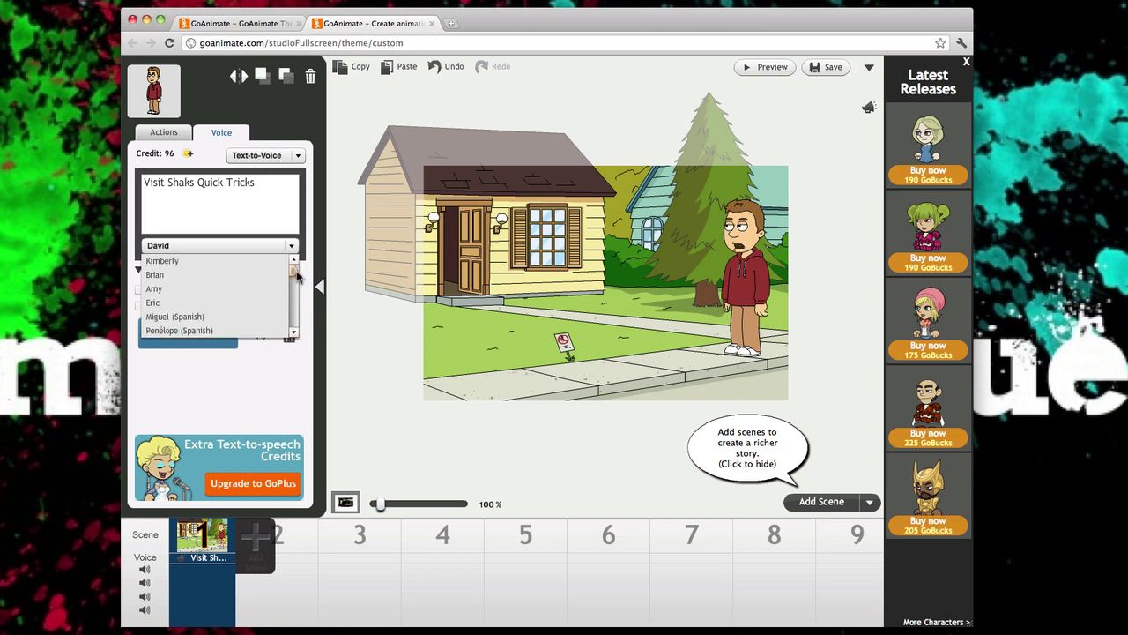
left_click(262, 275)
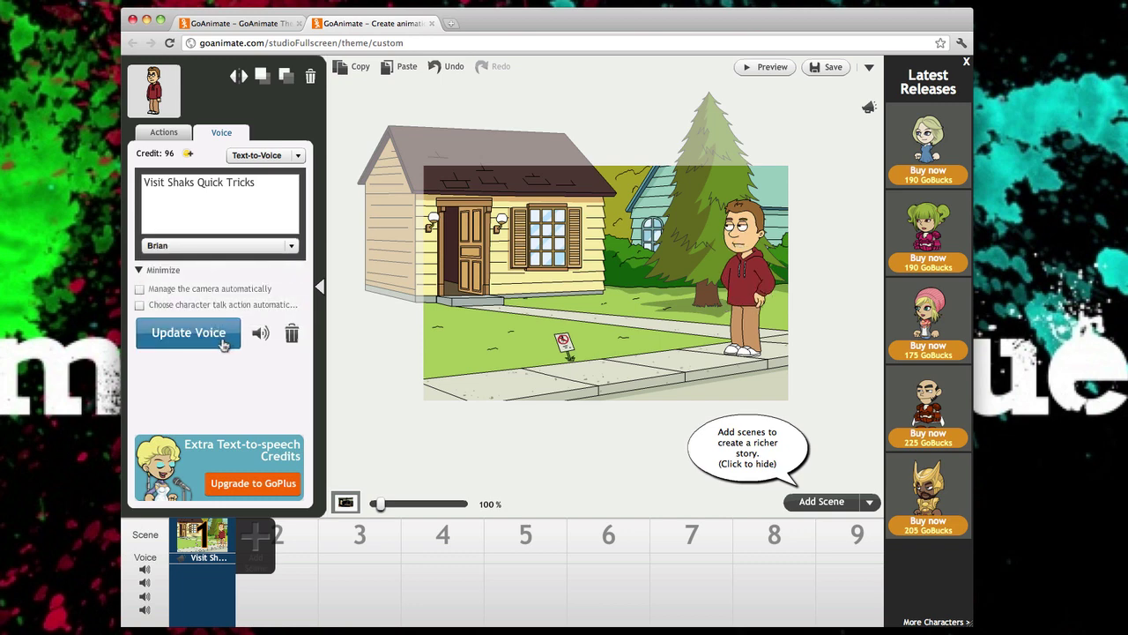
left_click(222, 343)
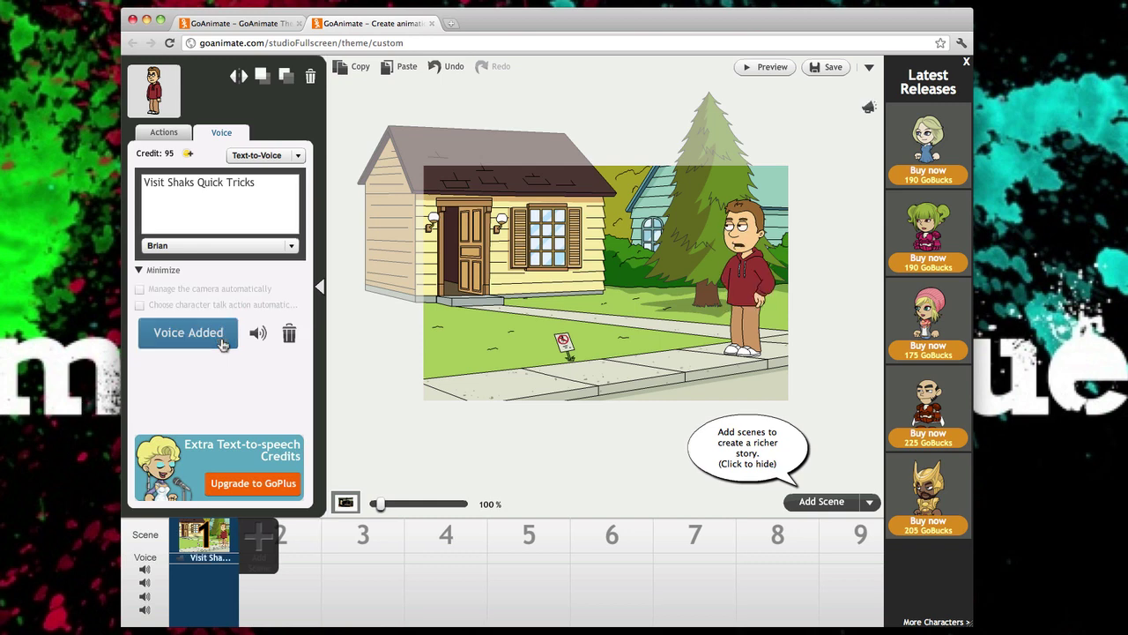
left_click(164, 132)
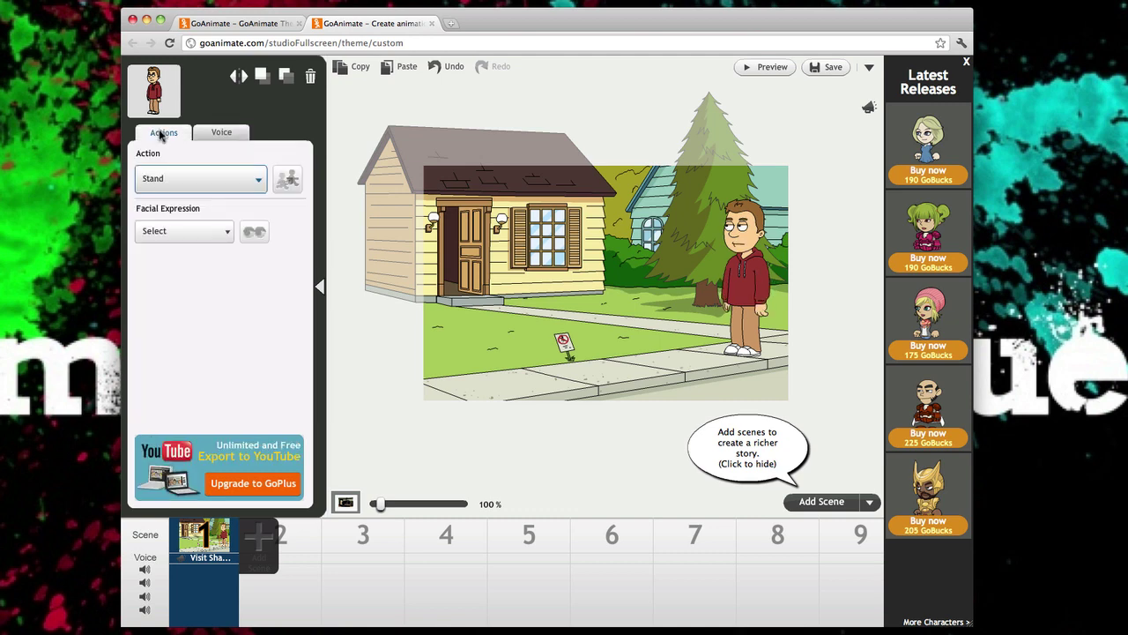
left_click(247, 187)
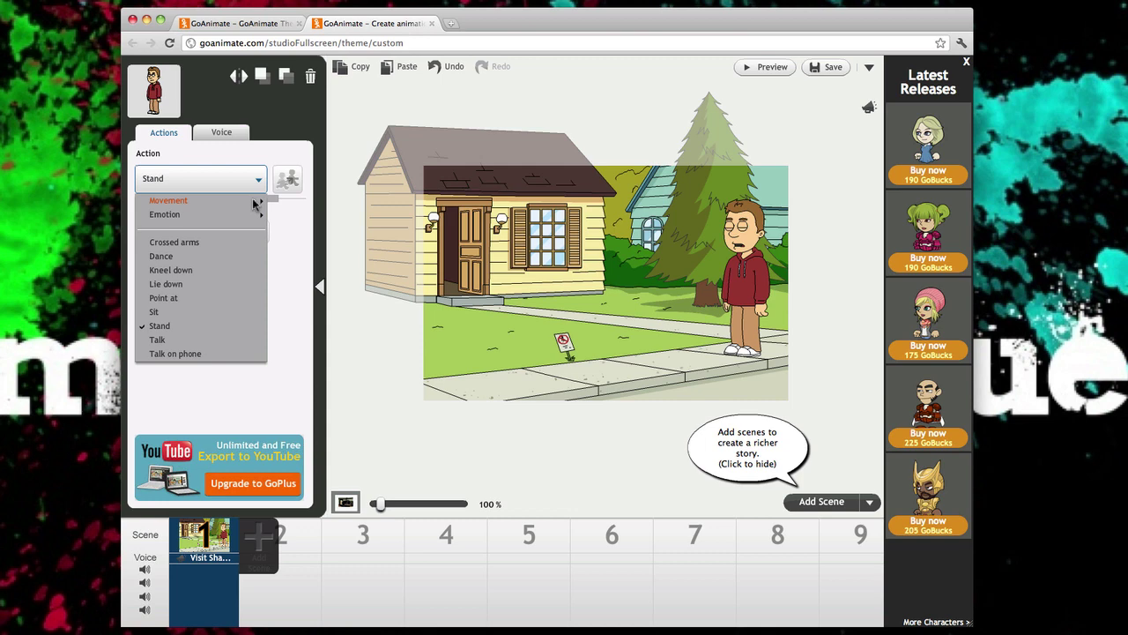
- Add a second scene to the cartoon
mouse_move(257, 203)
left_click(284, 283)
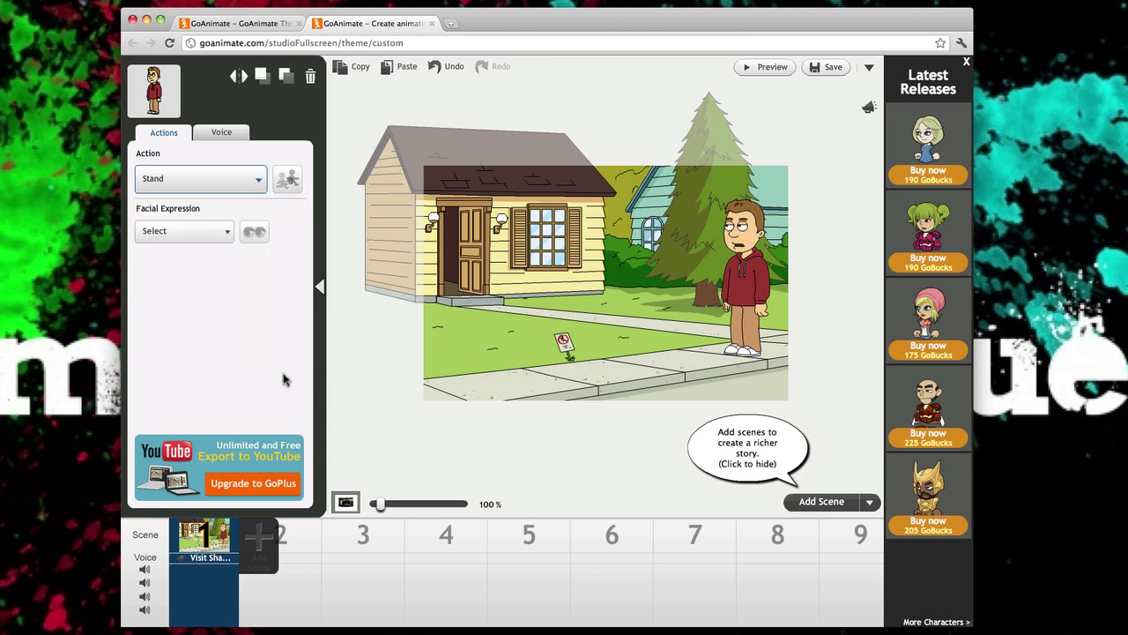
left_click(260, 557)
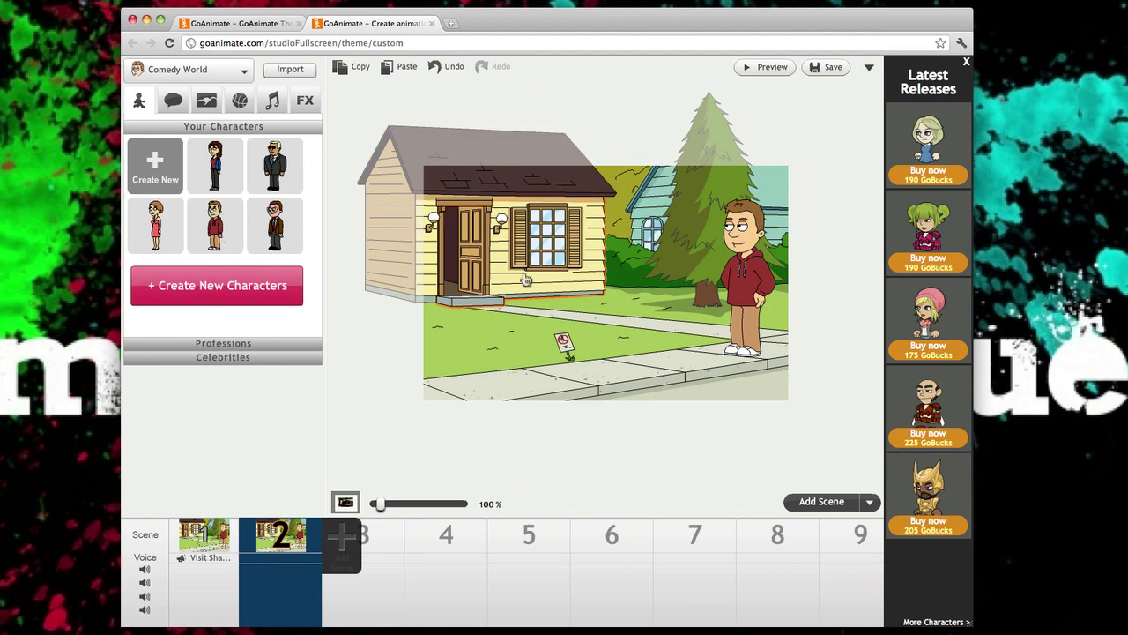
- Make the boy run left along the sidewalk on a 317 px motion path
left_click(740, 266)
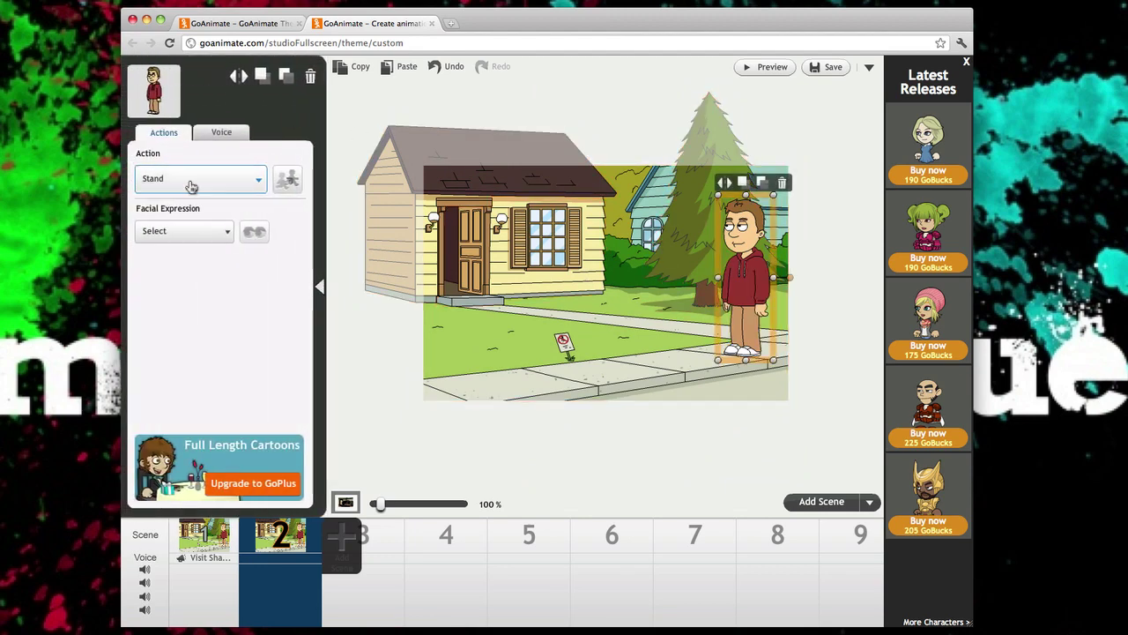
left_click(231, 184)
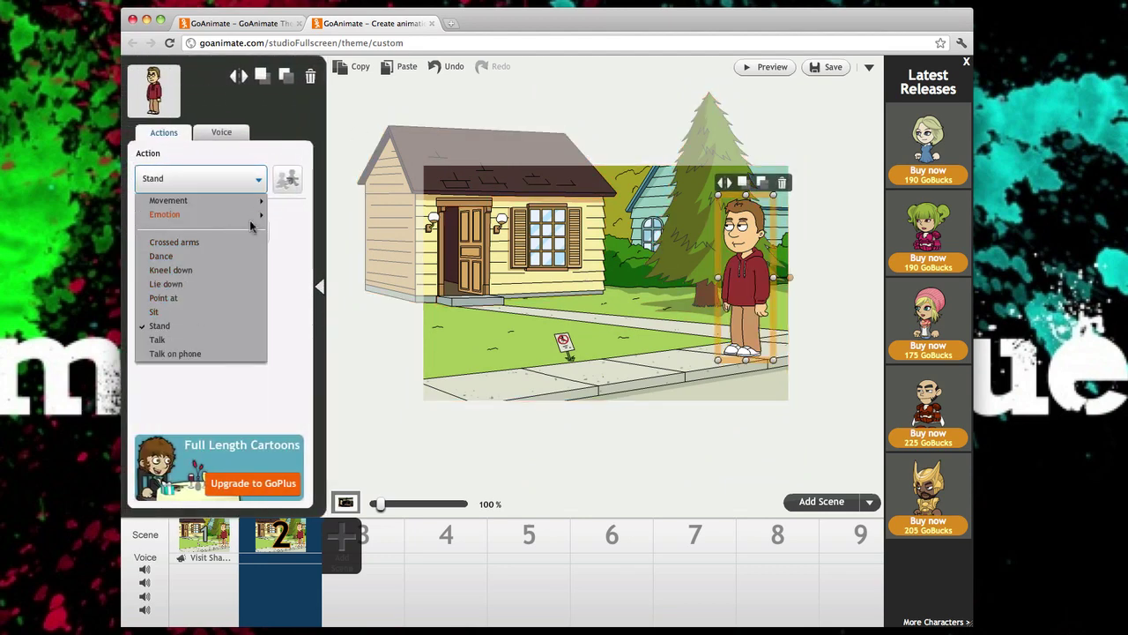
mouse_move(245, 218)
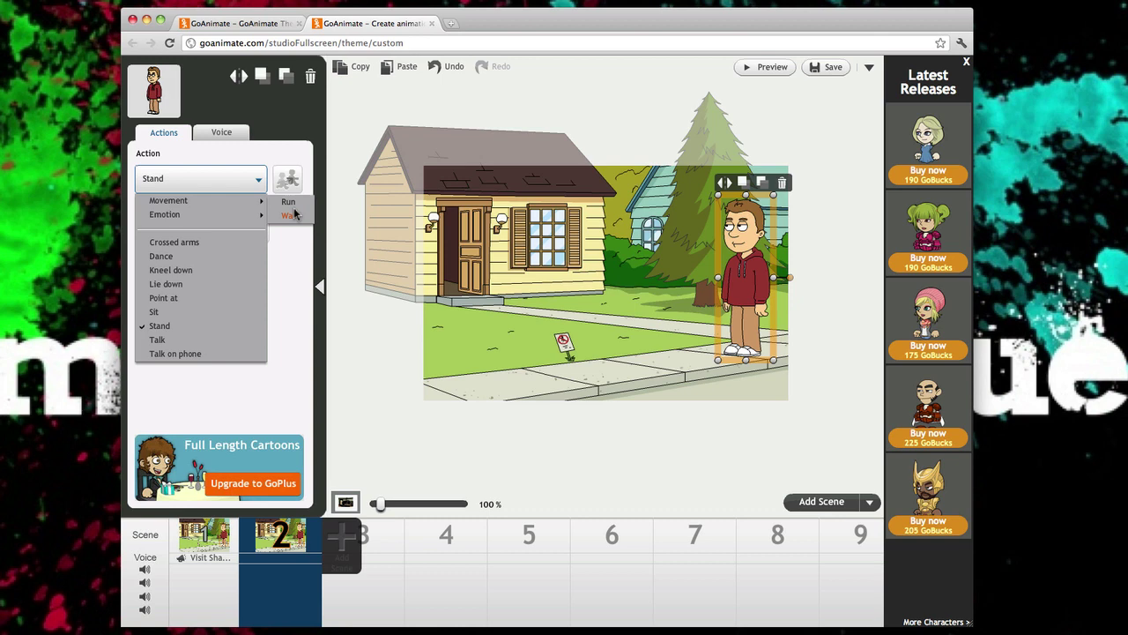
left_click(295, 208)
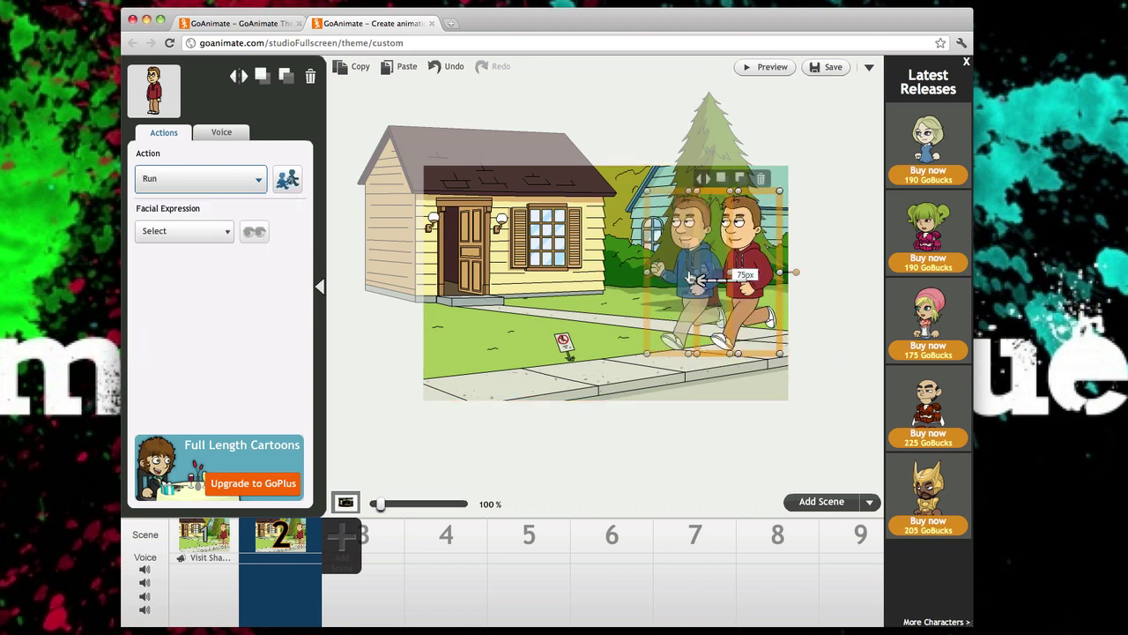
left_click_drag(676, 275, 395, 366)
left_click(565, 367)
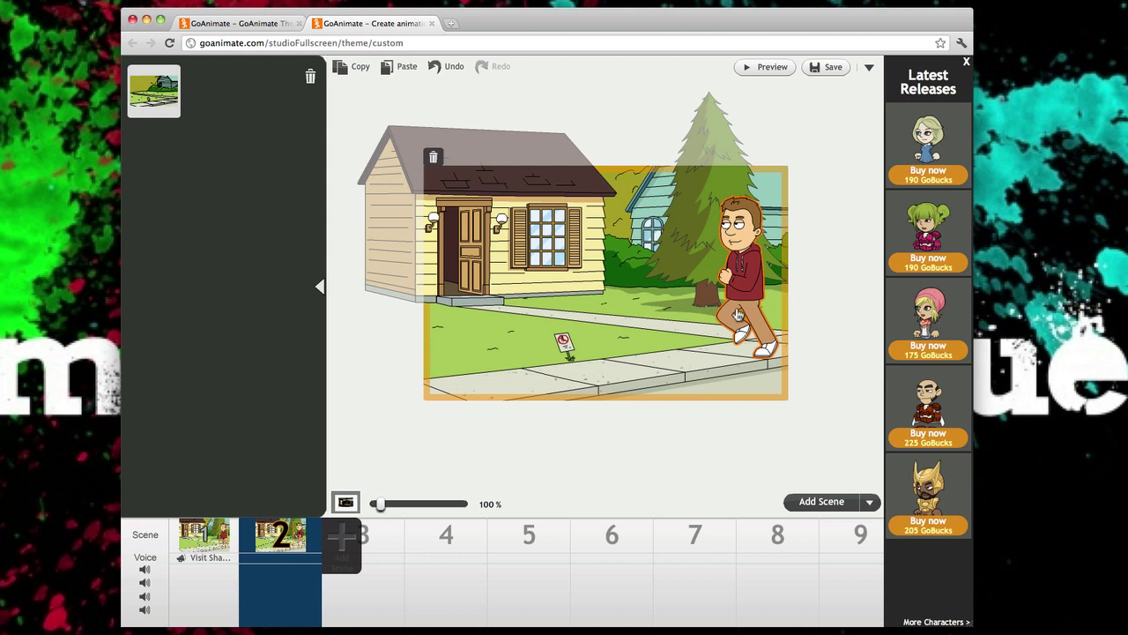
- Preview the two-scene cartoon to its end, then close the save form without saving
left_click(766, 69)
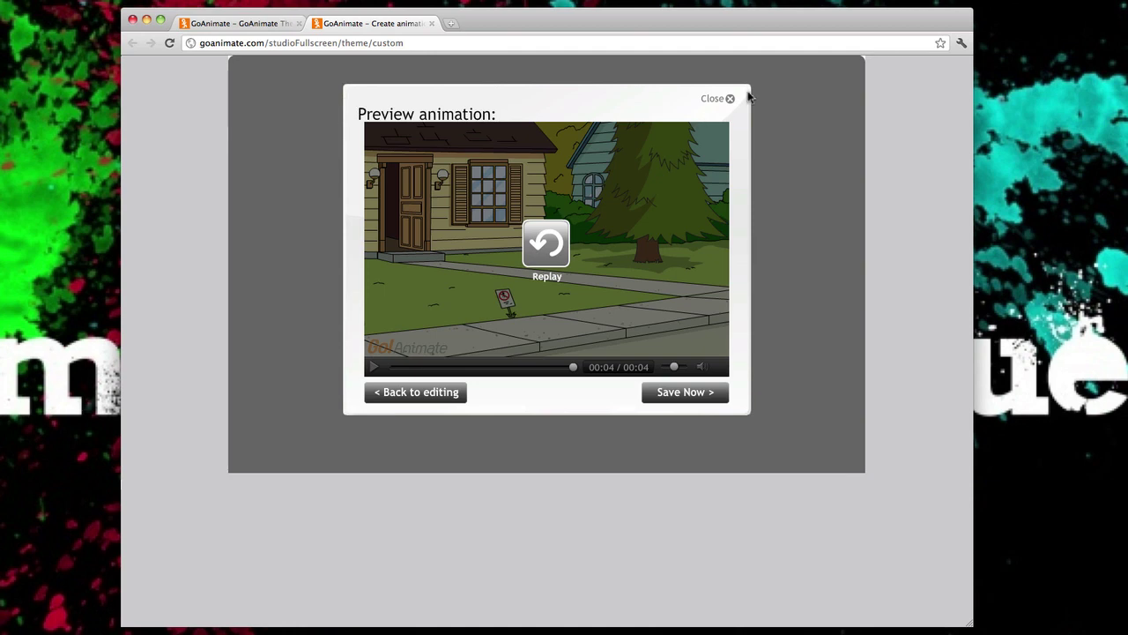
left_click(687, 396)
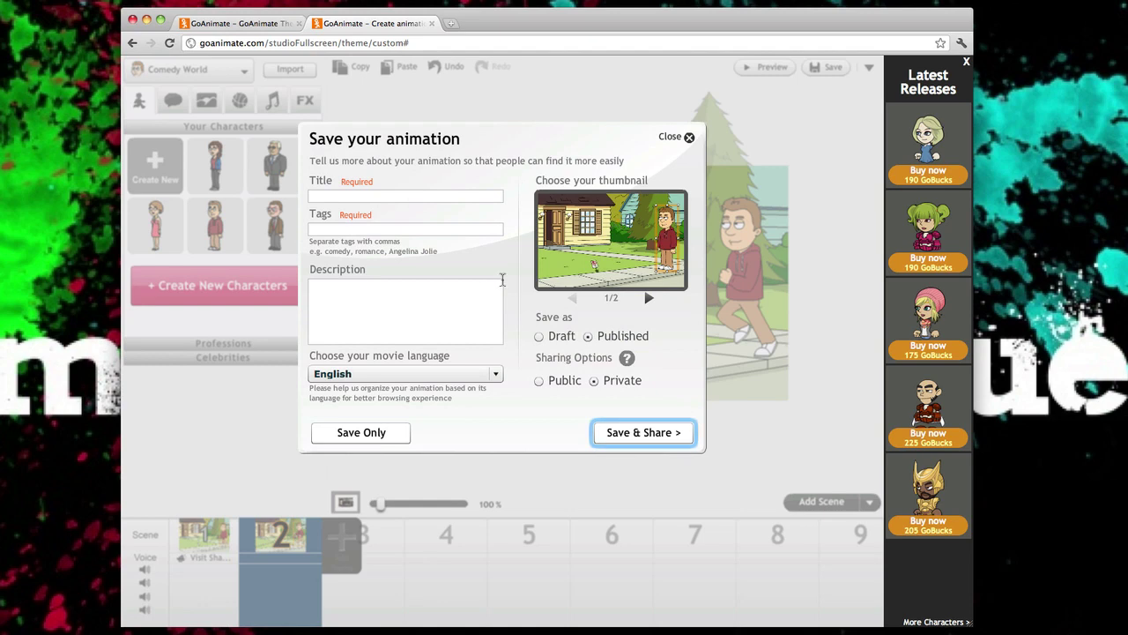
left_click(672, 138)
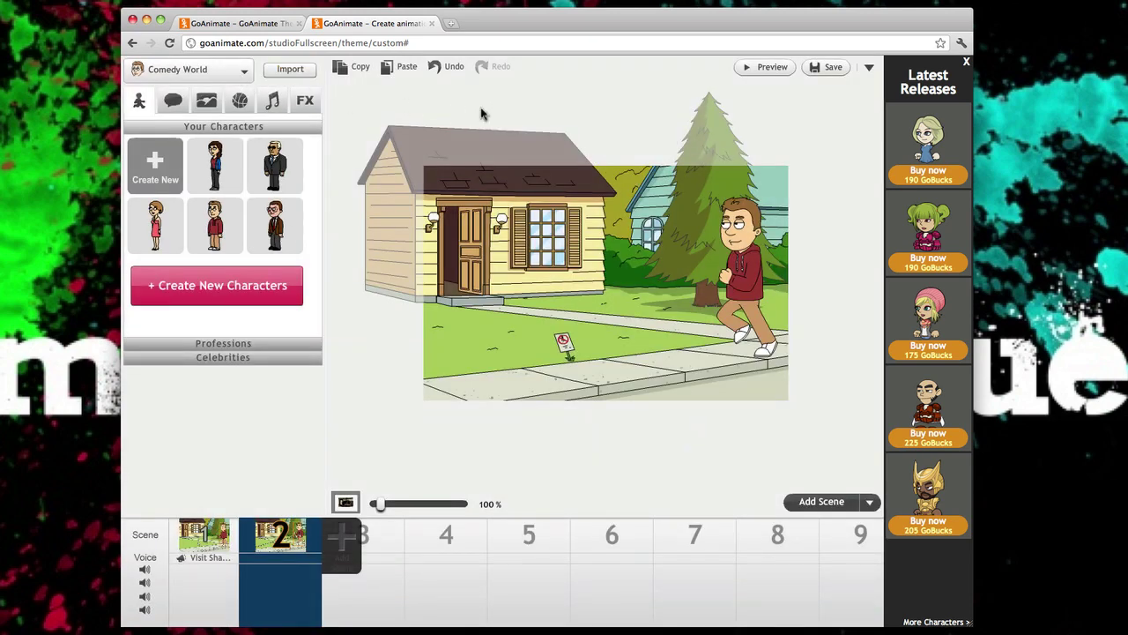
- Browse the speech-bubble, background and prop libraries
left_click(173, 100)
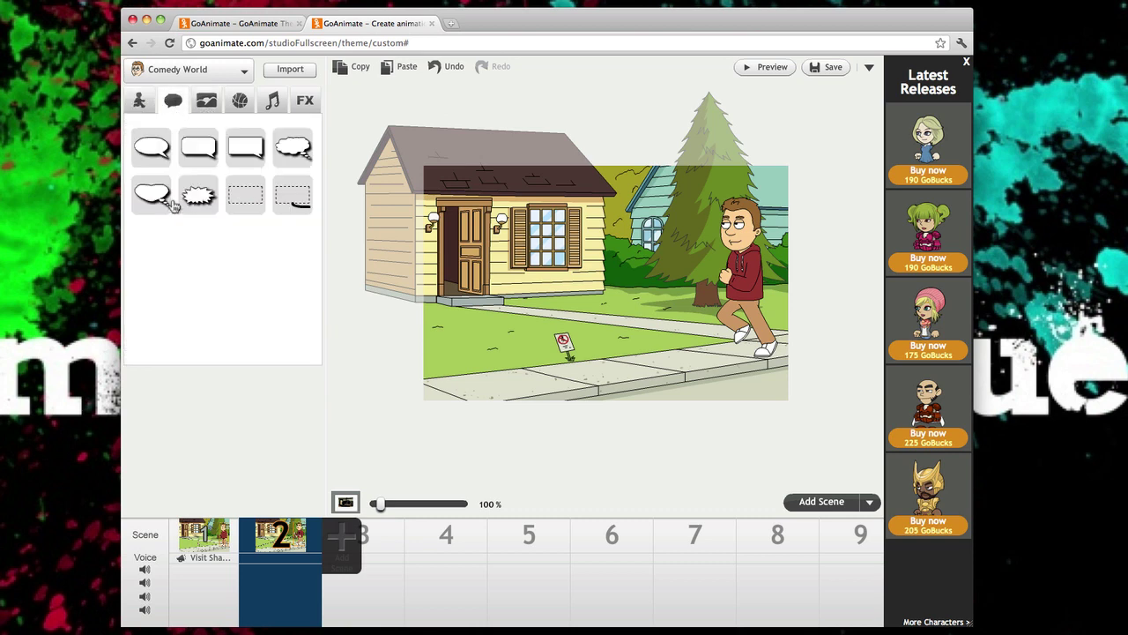
left_click(208, 111)
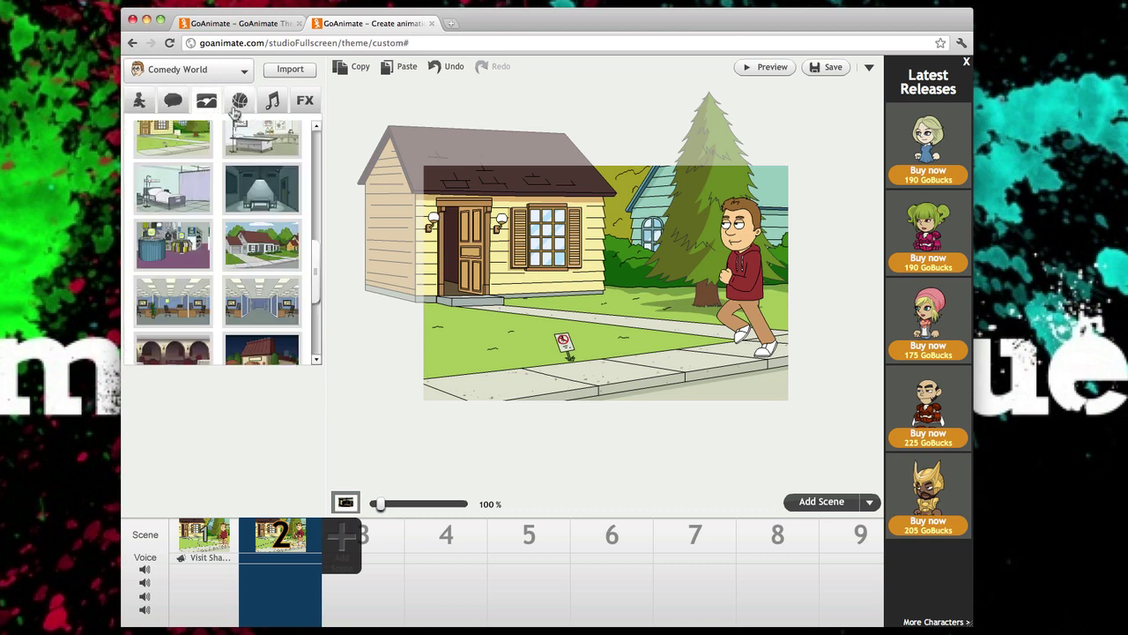
left_click(235, 111)
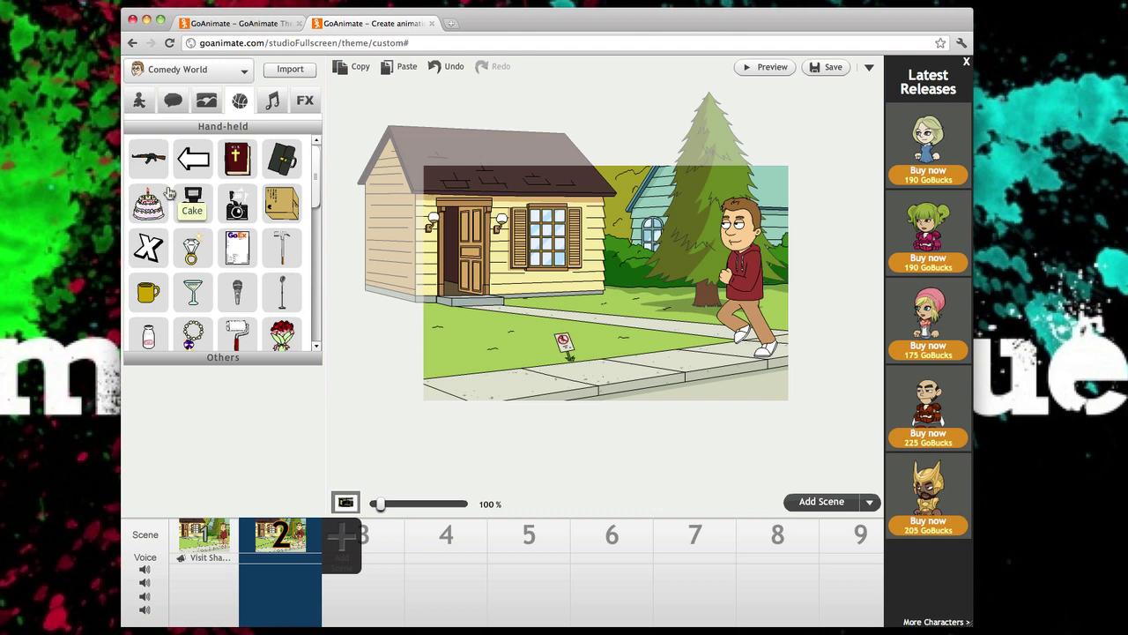
scroll(309, 172, "down", 5)
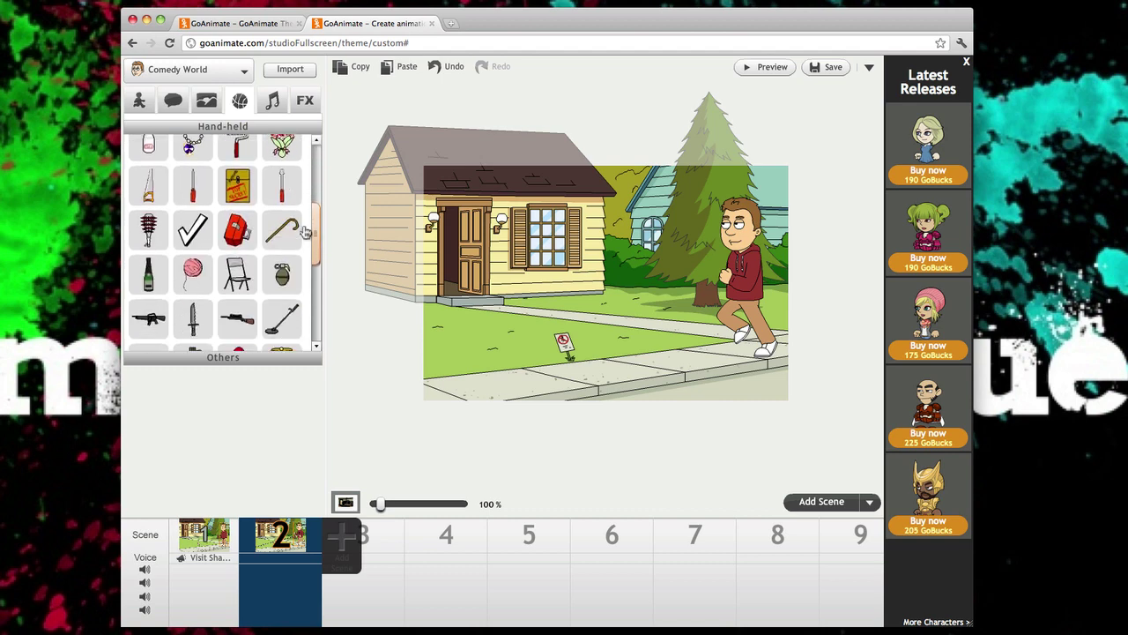
scroll(306, 170, "up", 5)
scroll(304, 168, "down", 10)
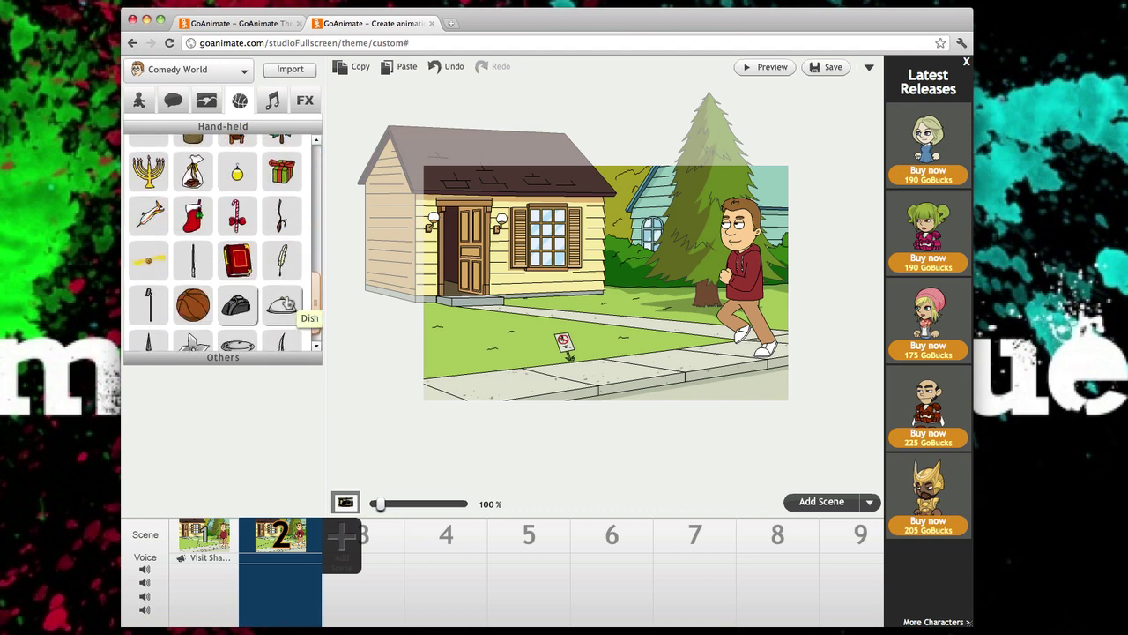
scroll(287, 322, "down", 6)
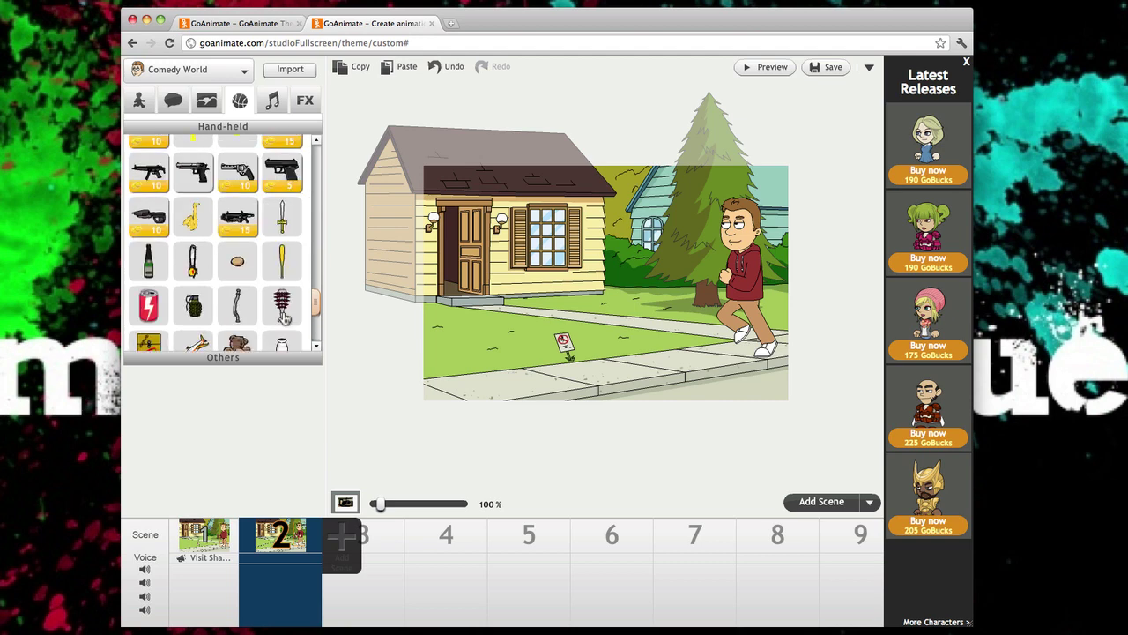
- Add a sound effect clip to scene 2's timeline and dismiss the sounds tip
left_click(270, 104)
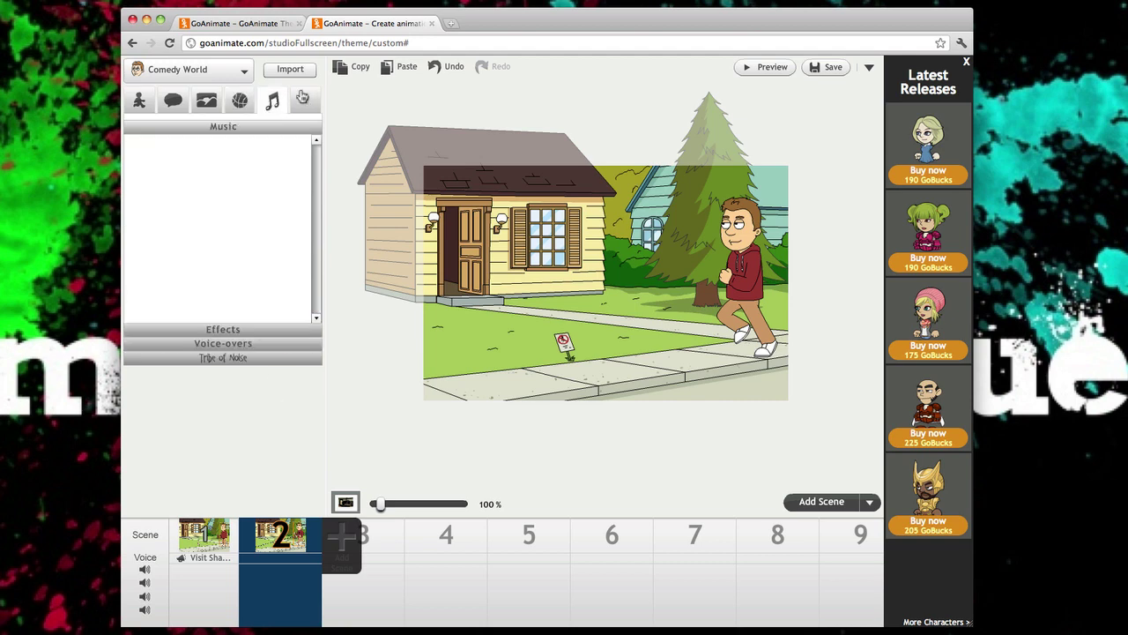
left_click_drag(317, 158, 302, 314)
left_click(301, 344)
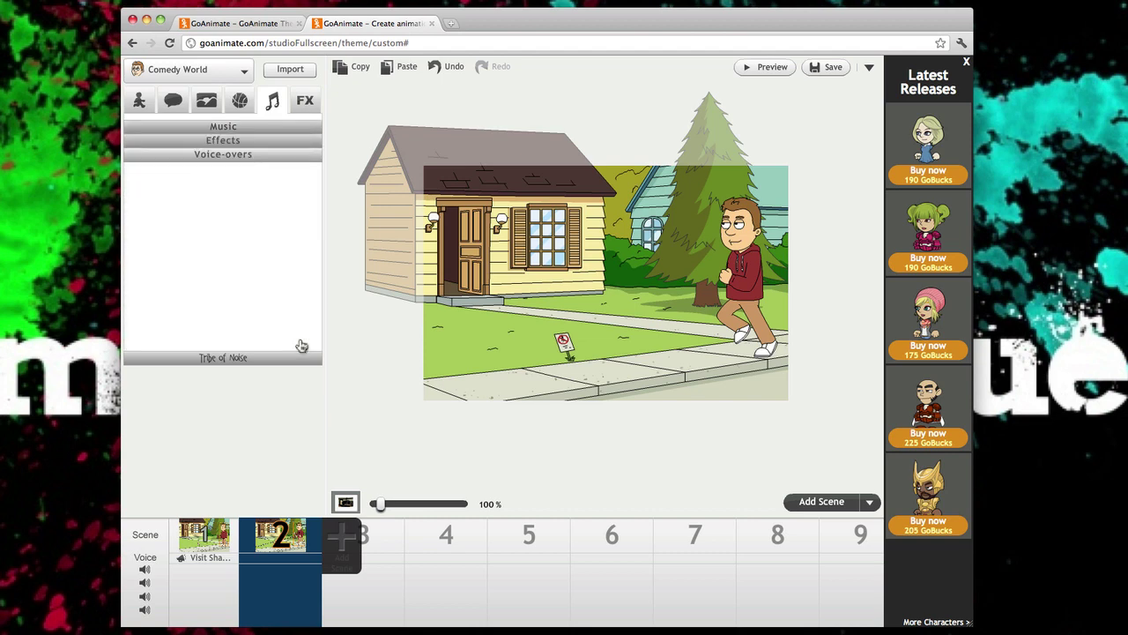
left_click(222, 141)
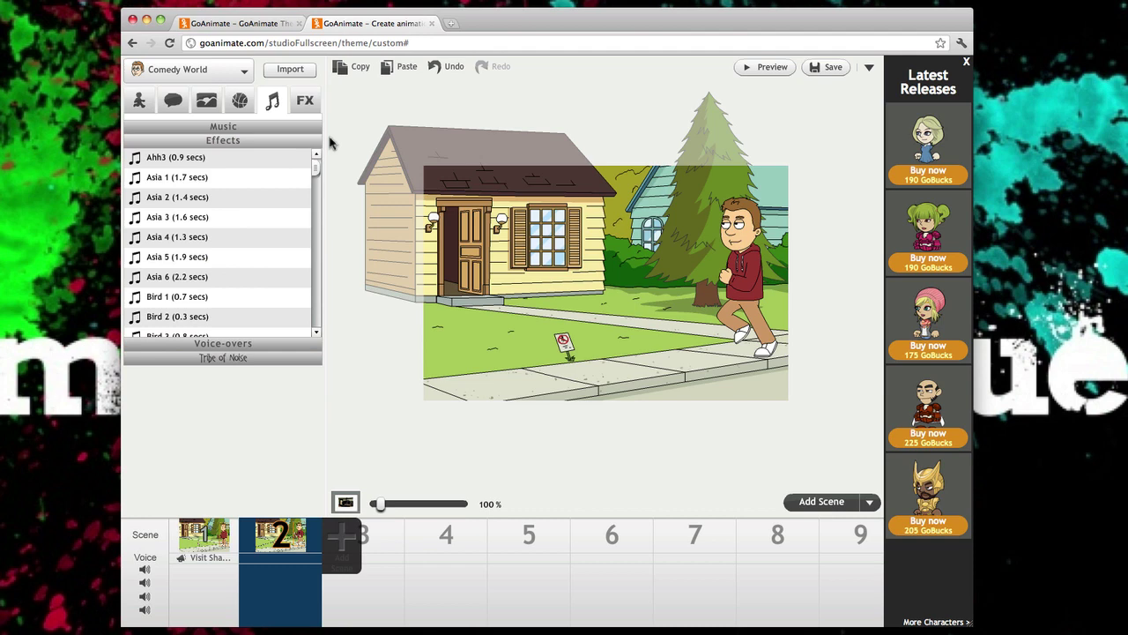
left_click_drag(316, 165, 314, 212)
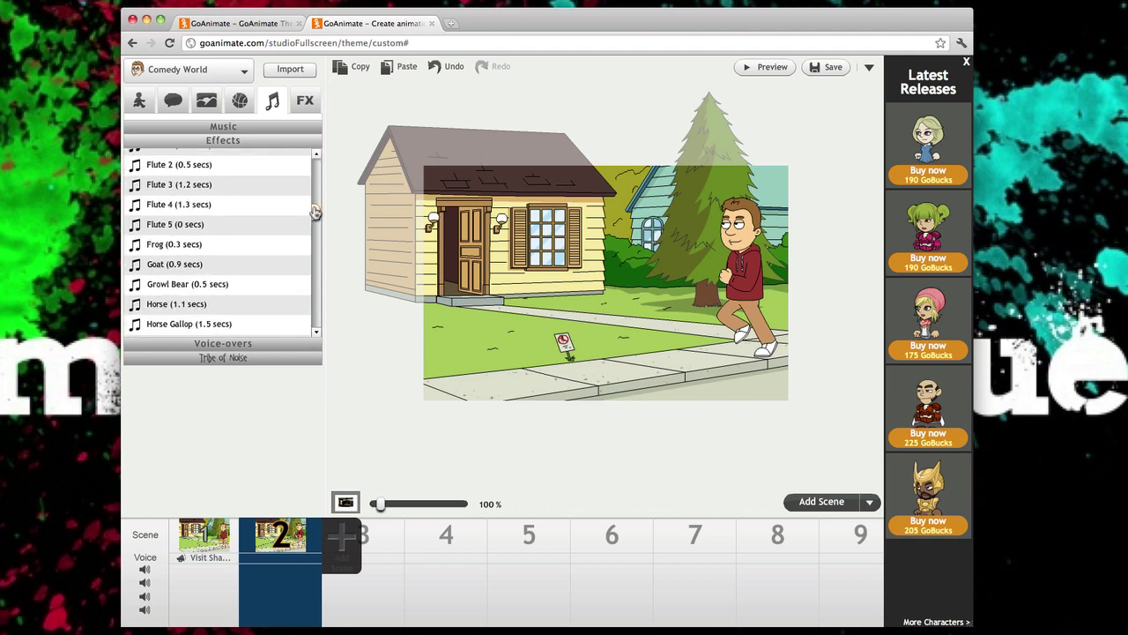
left_click(239, 242)
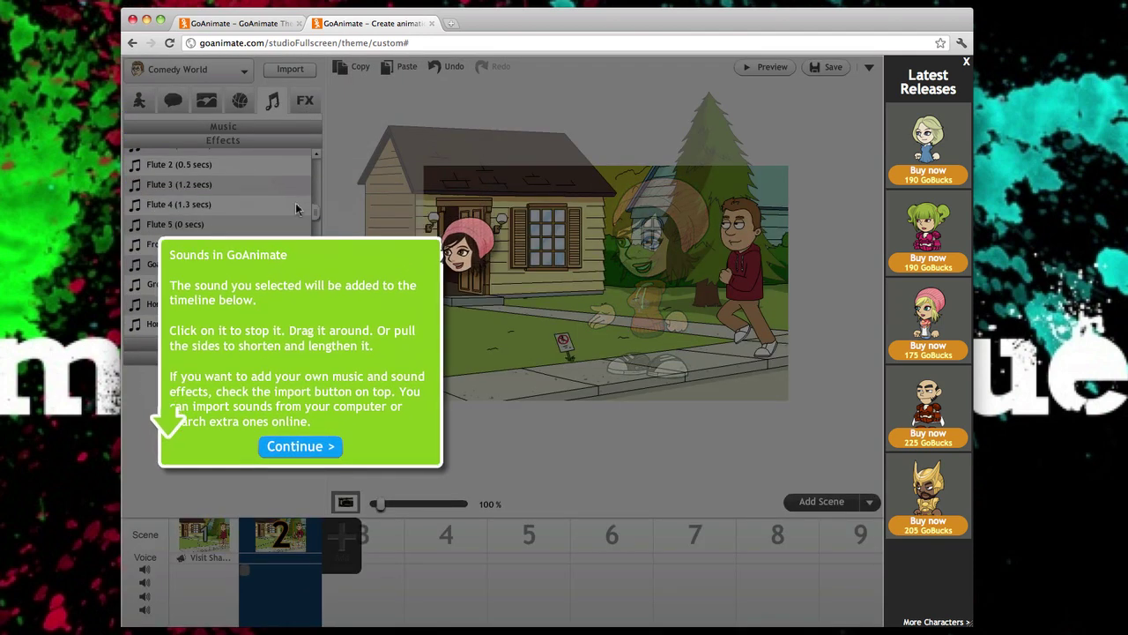
left_click(323, 498)
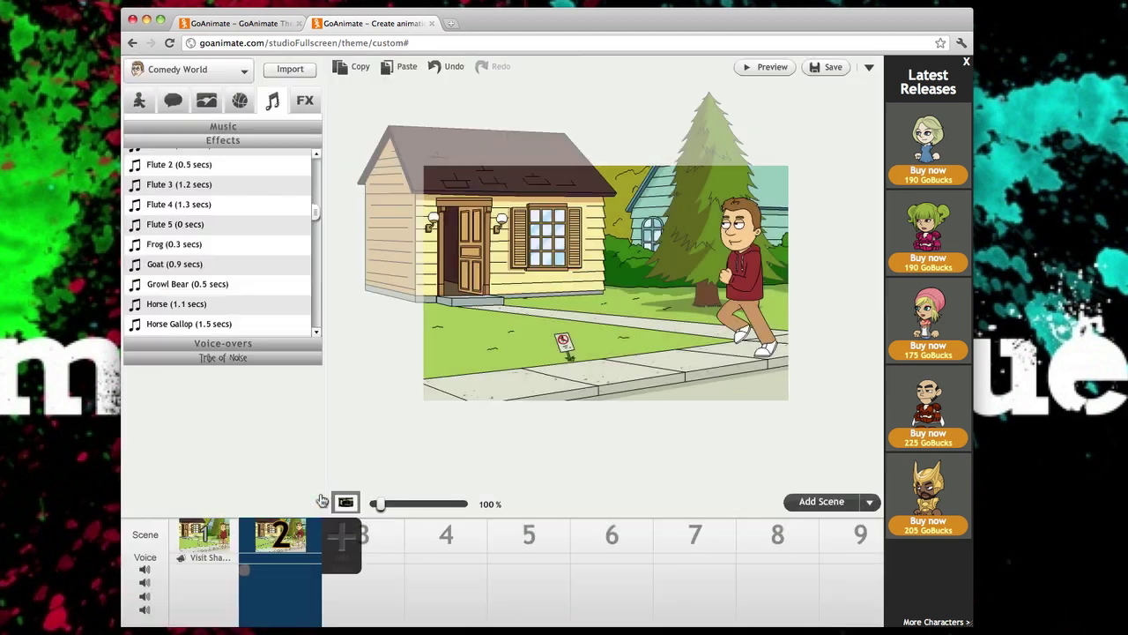
left_click(311, 104)
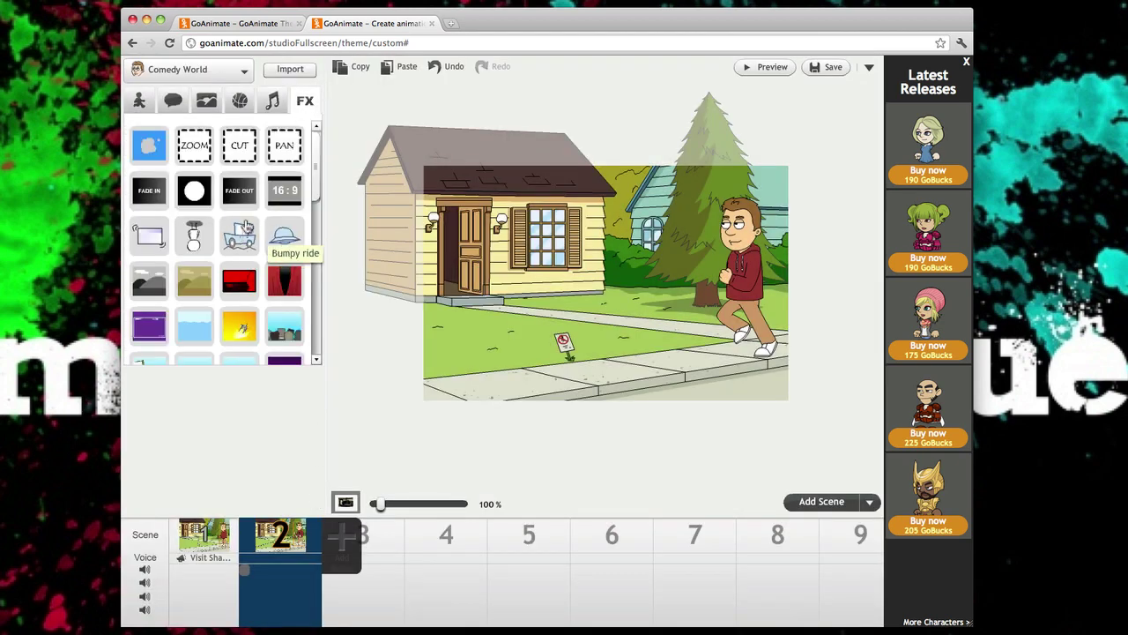
- Apply the FADE IN effect to scene 2 by dropping it on the stage
left_click_drag(319, 159, 312, 210)
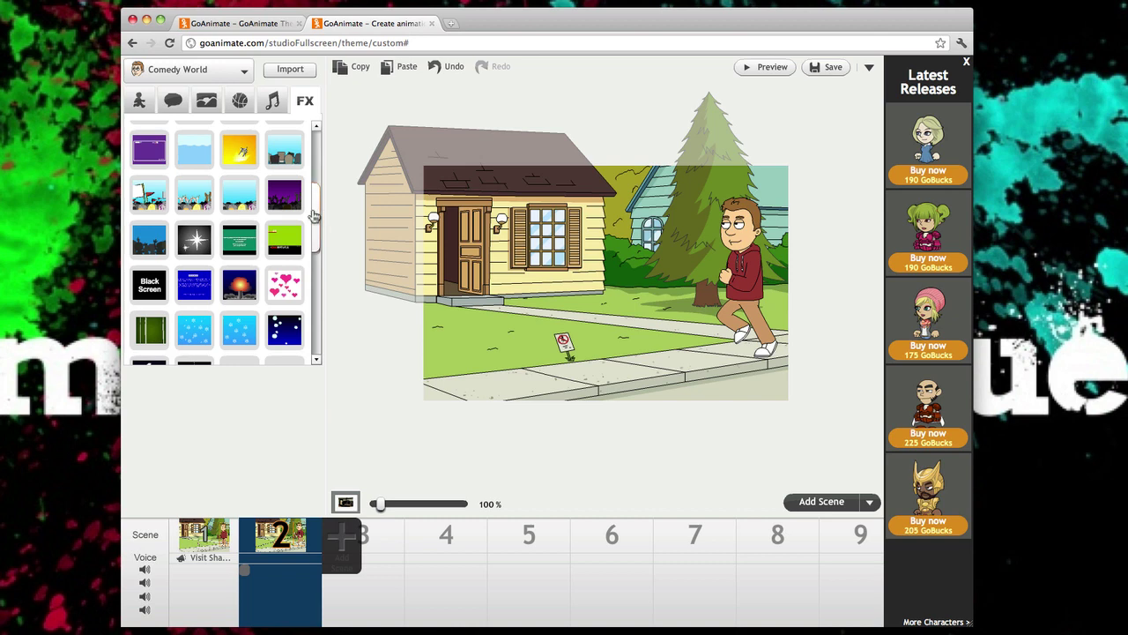
left_click_drag(313, 215, 328, 157)
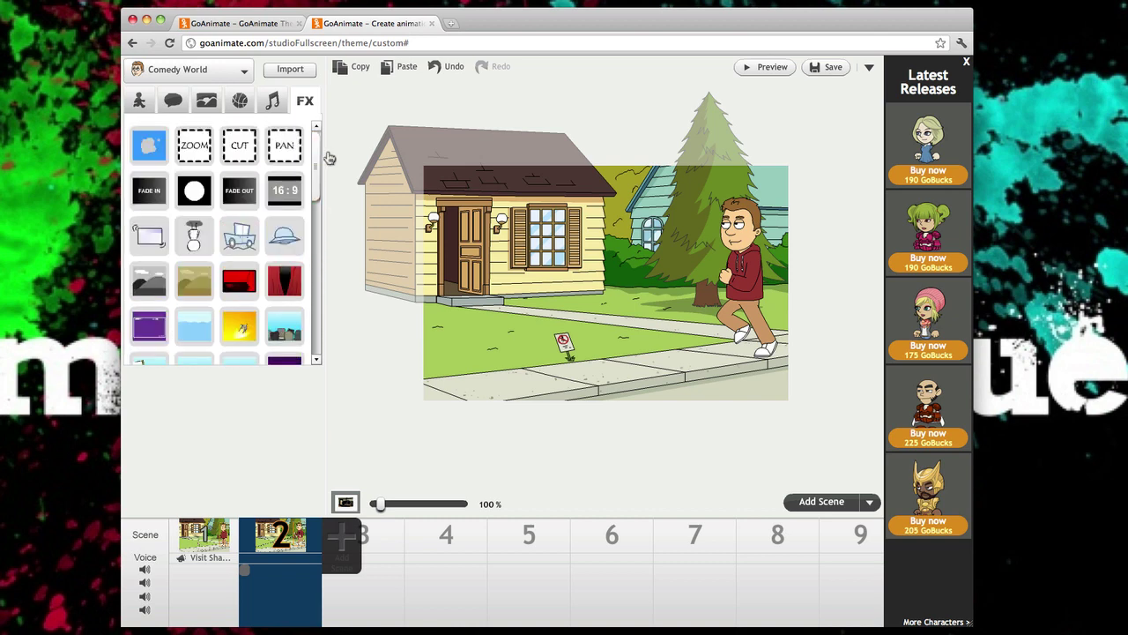
right_click(219, 150)
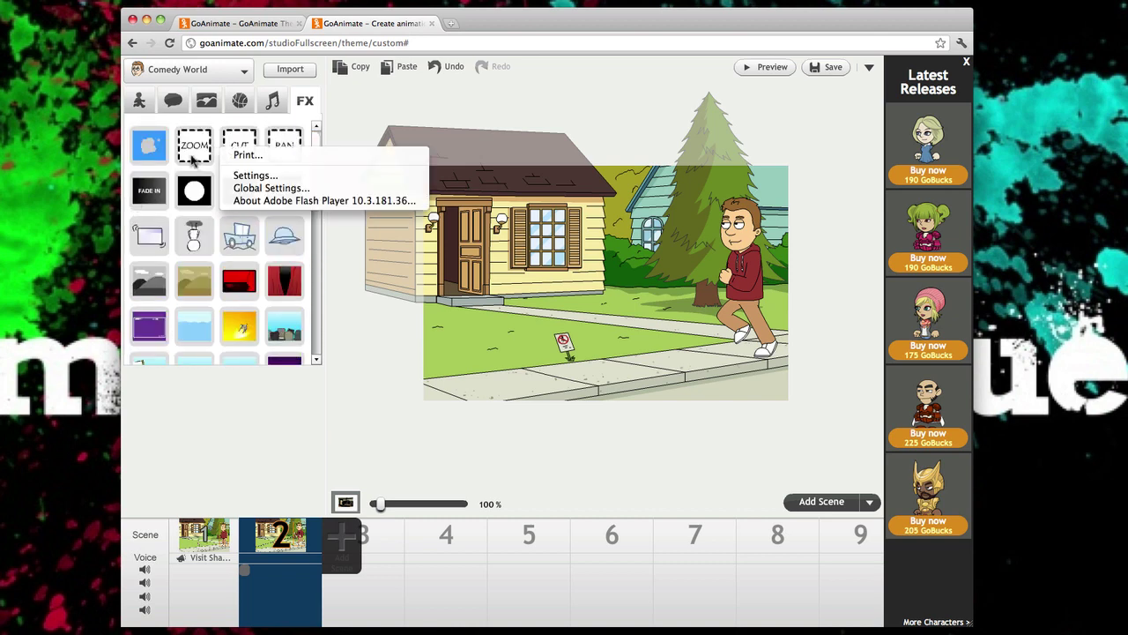
left_click(156, 189)
left_click_drag(151, 189, 542, 282)
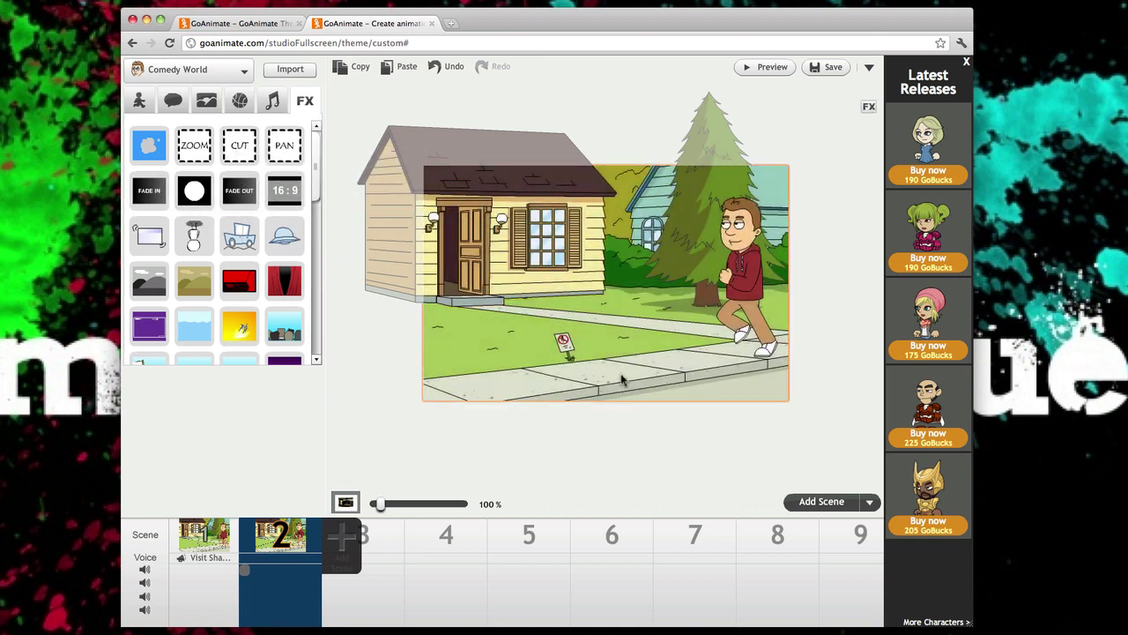
- Play the animation preview, then zoom in and move the pine tree left in front of the house's door
left_click(774, 68)
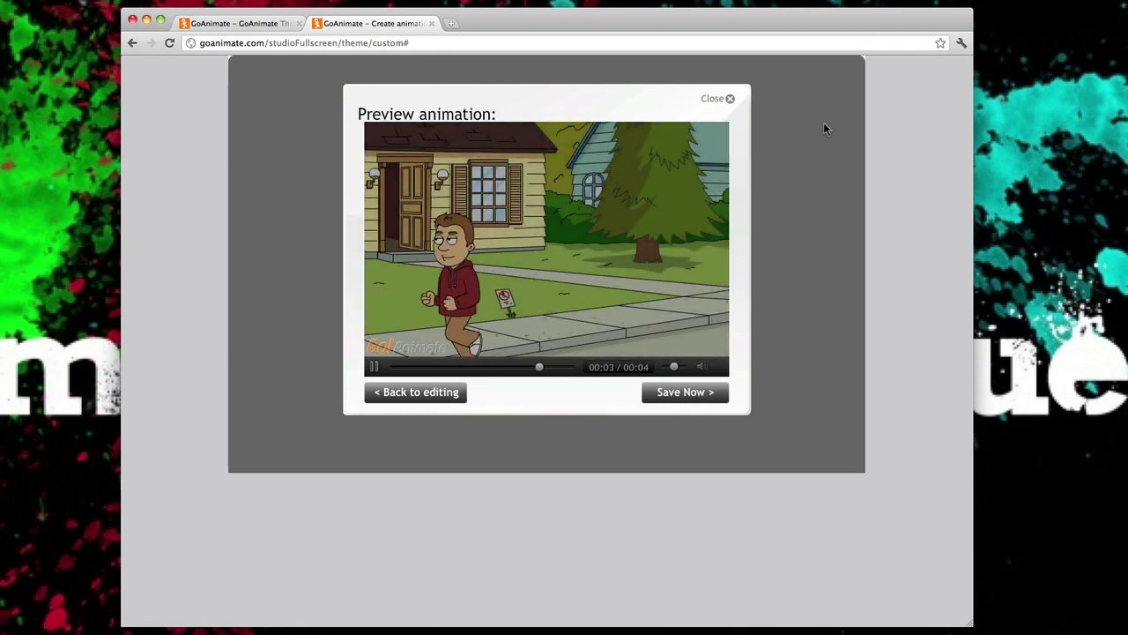
left_click(730, 99)
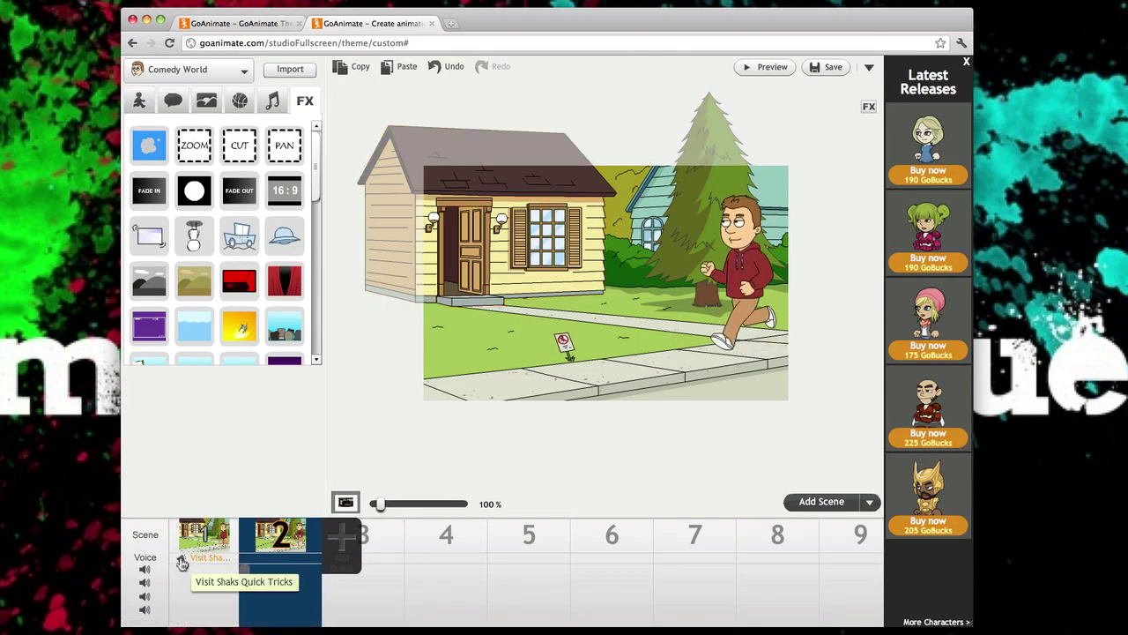
left_click_drag(379, 504, 408, 509)
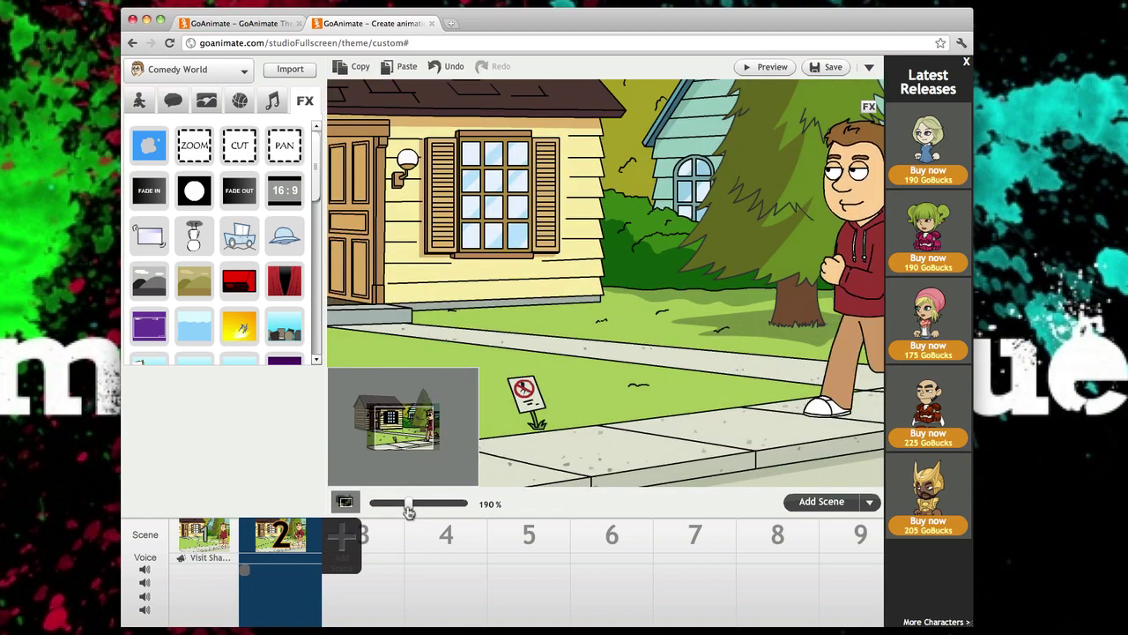
left_click_drag(583, 295, 374, 319)
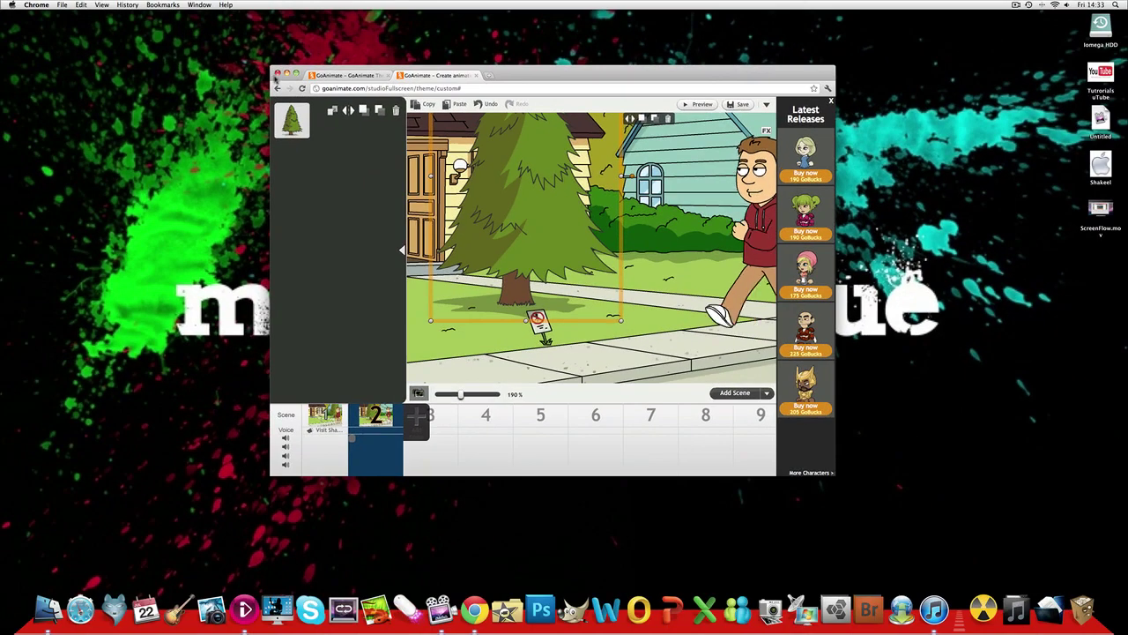
- Close the Chrome window holding the GoAnimate studio, confirming 'Leave this Page'
key("super+w")
left_click(618, 197)
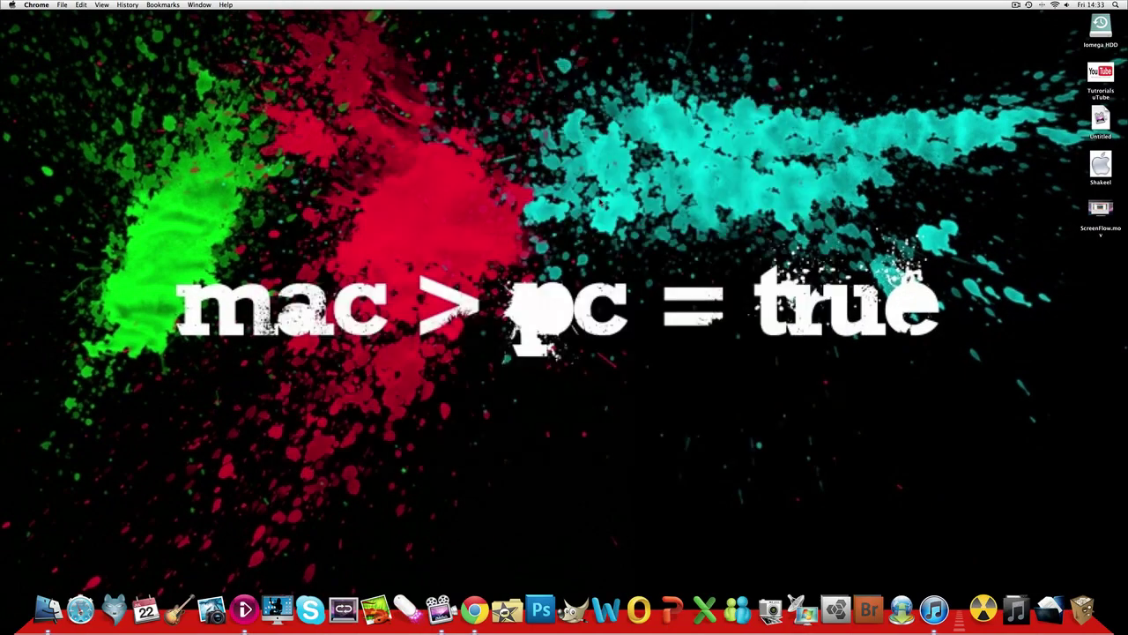